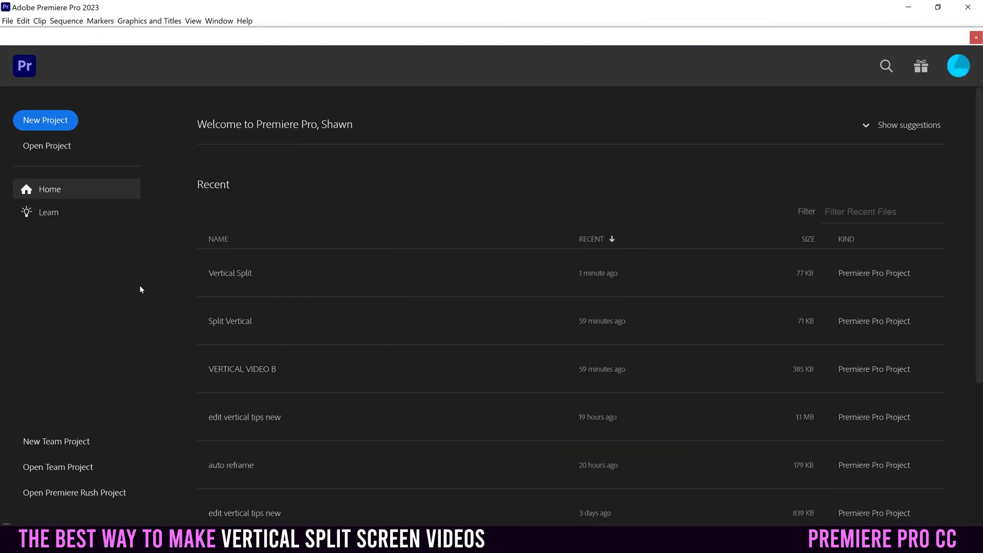
Step: Start a new project named "Vertical Split" with E:\YouTube\vertical video as its location
left_click(47, 124)
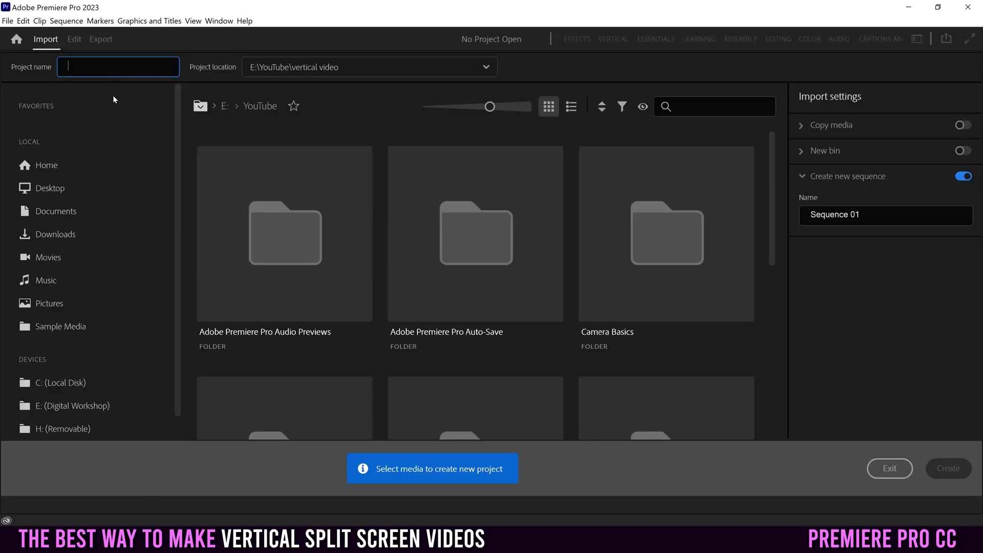
type("Vertical")
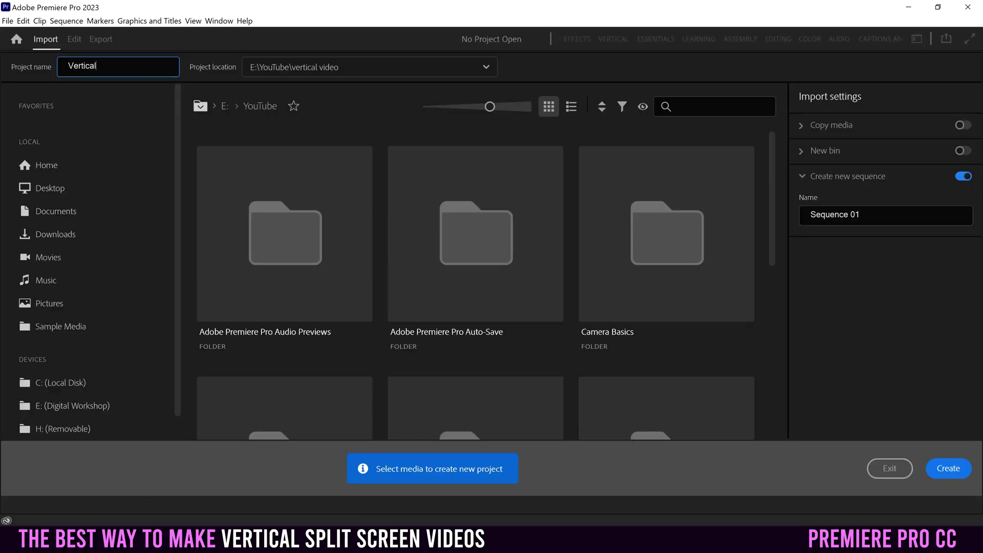
type(" Split")
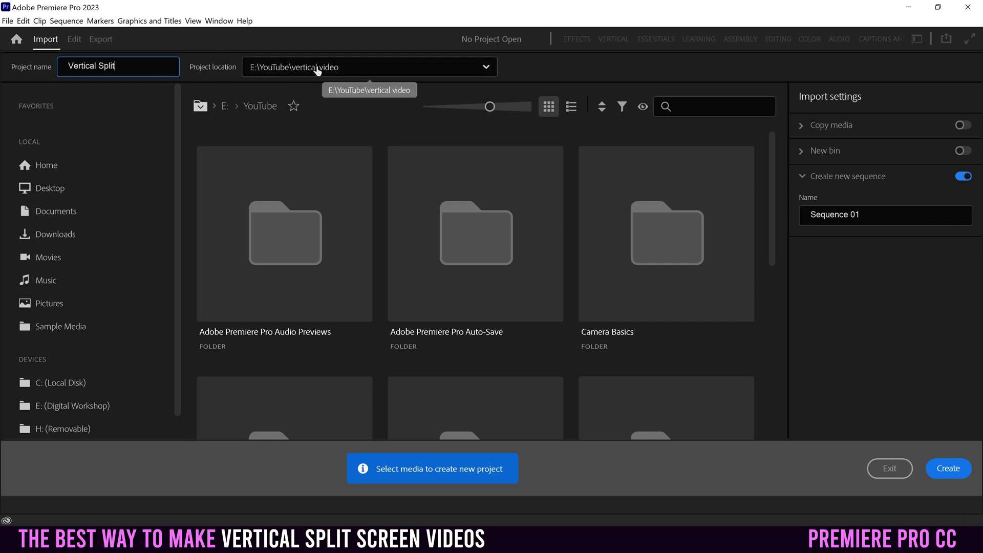
left_click(318, 70)
left_click(317, 71)
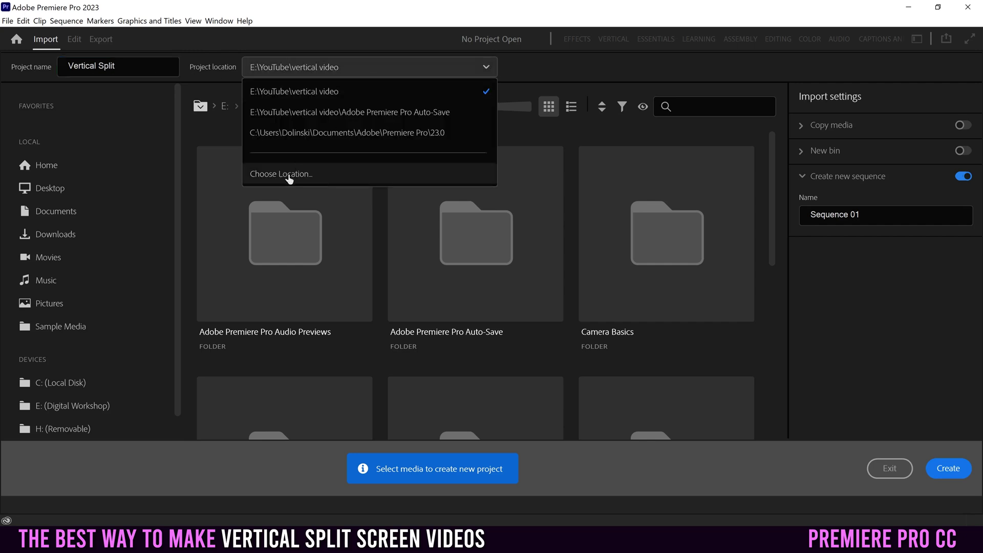
left_click(128, 188)
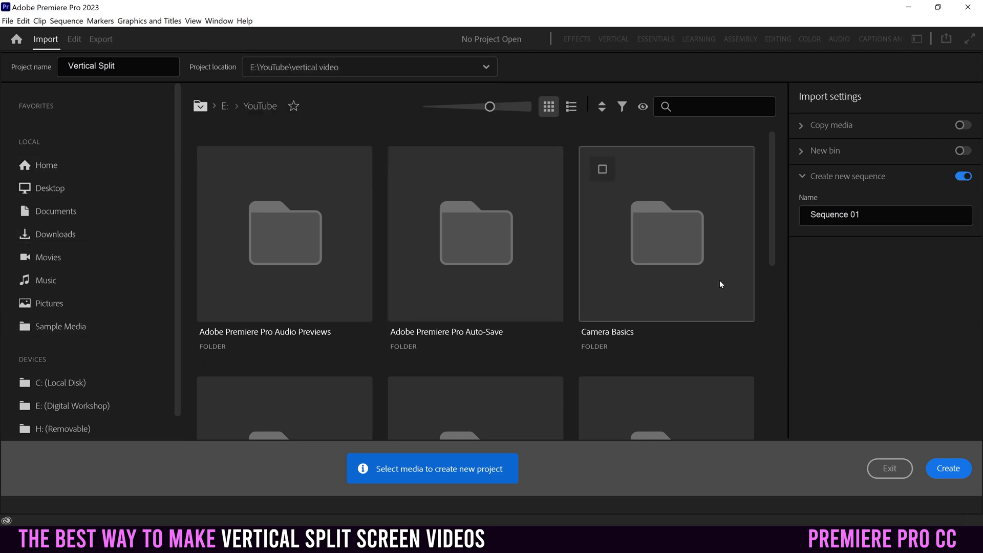
Step: Turn off automatic creation of a new sequence and create the project without importing media
left_click(961, 177)
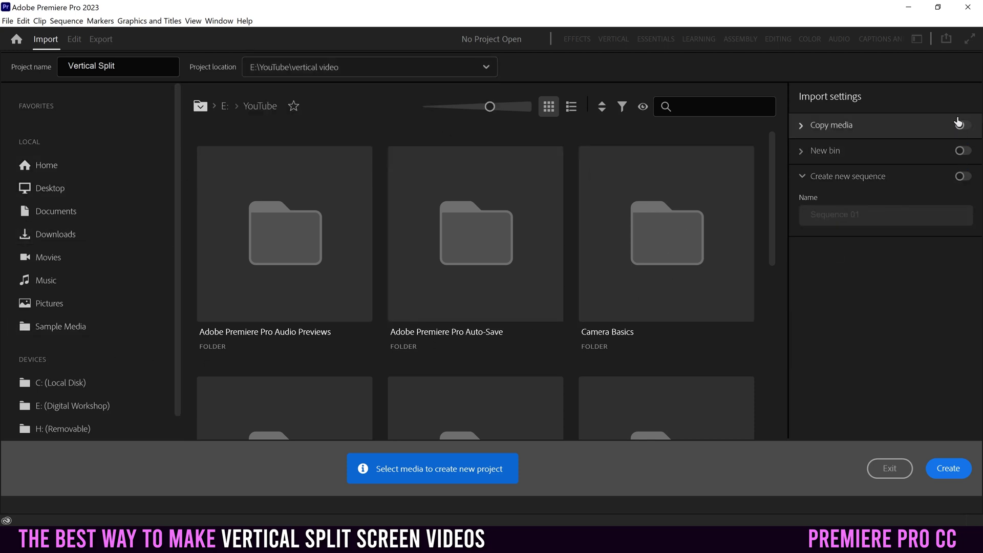
left_click(947, 467)
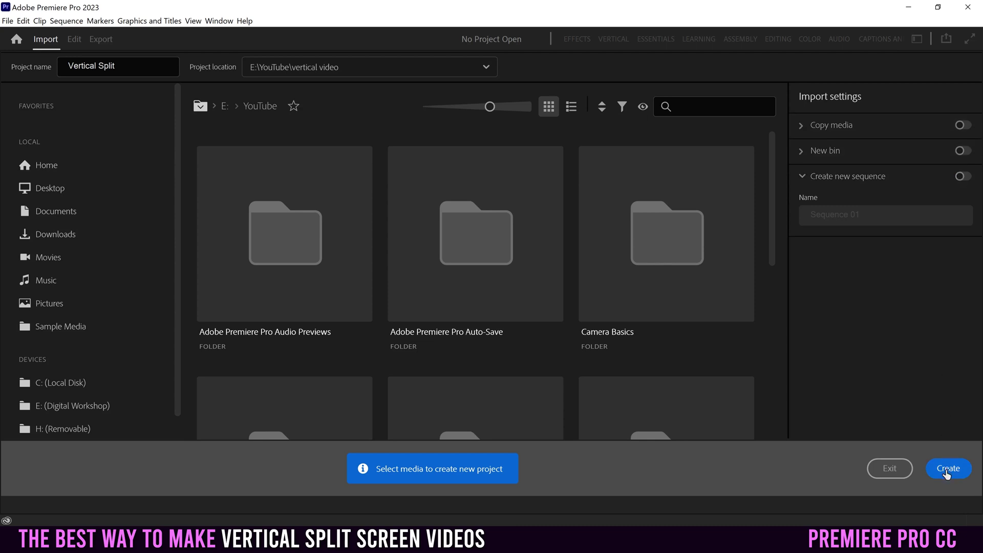
left_click(556, 287)
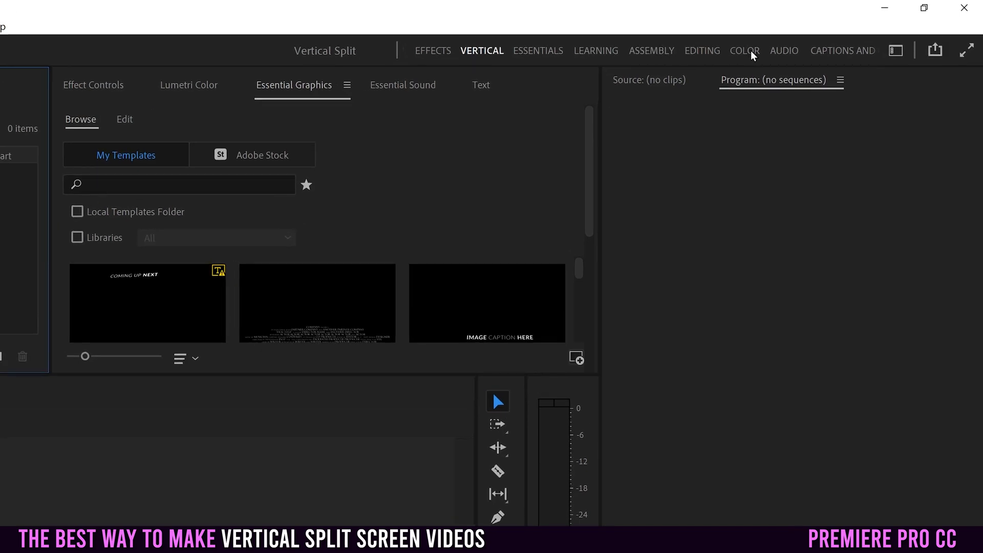
left_click(896, 53)
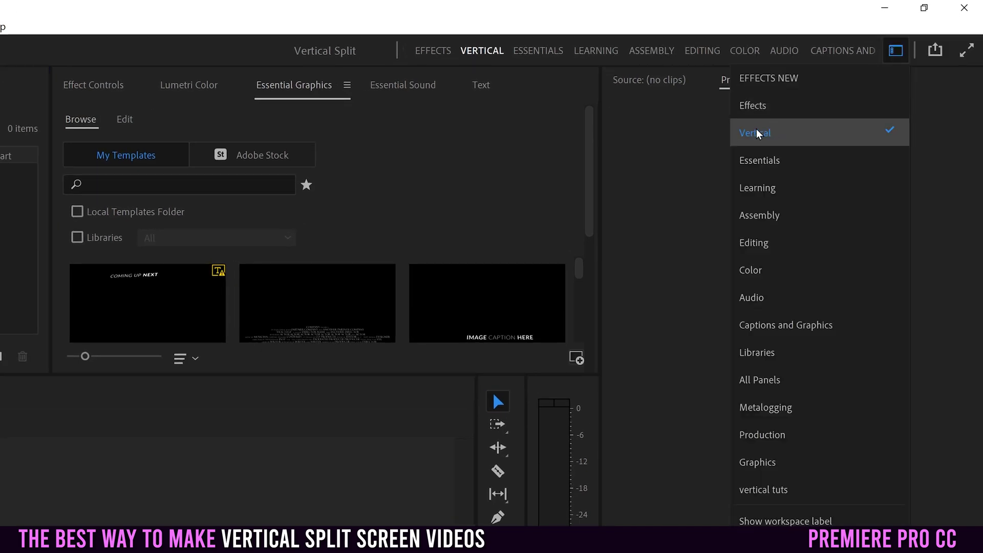
left_click(203, 207)
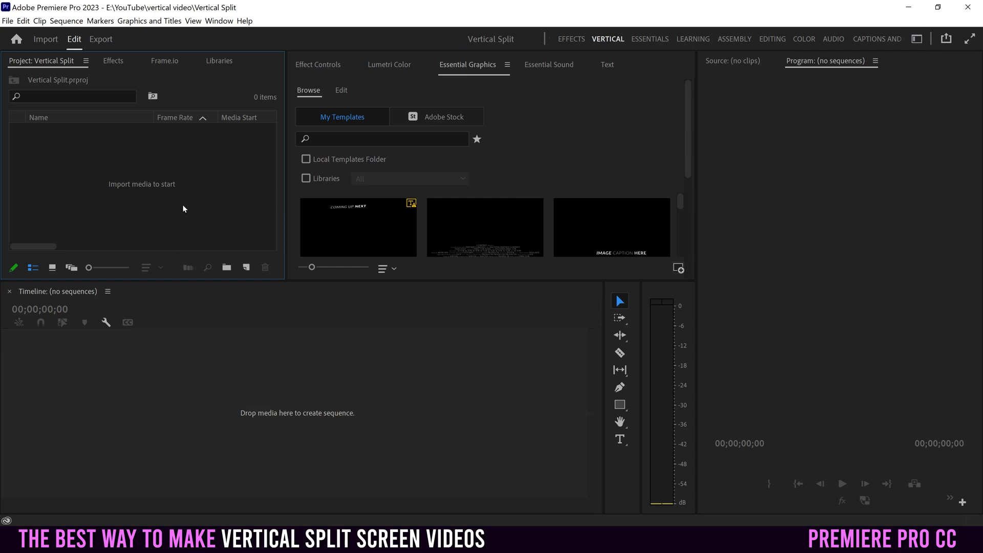
Step: Import fall clip, spring clip, summer clip and winter clip from the Seasons folder into the project
double_click(133, 199)
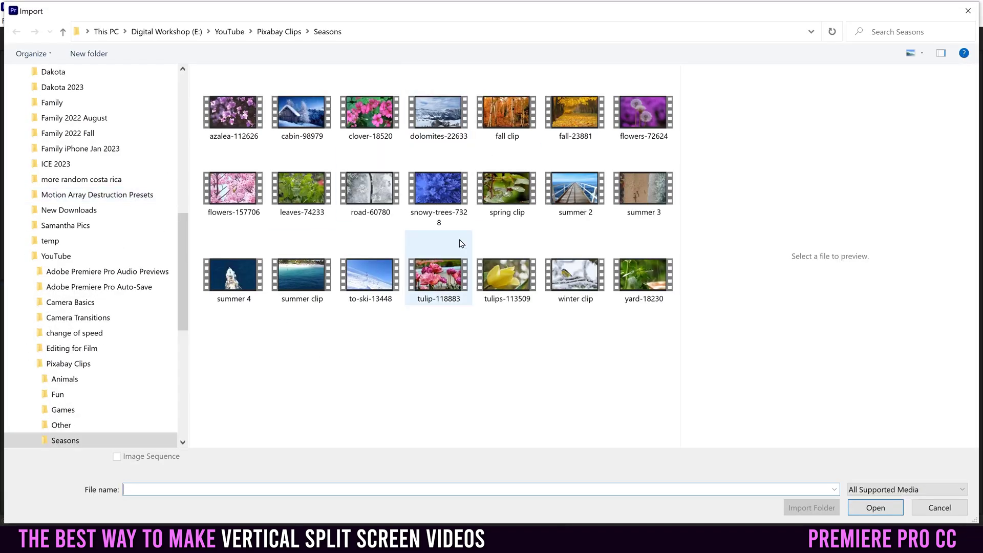
left_click(505, 112)
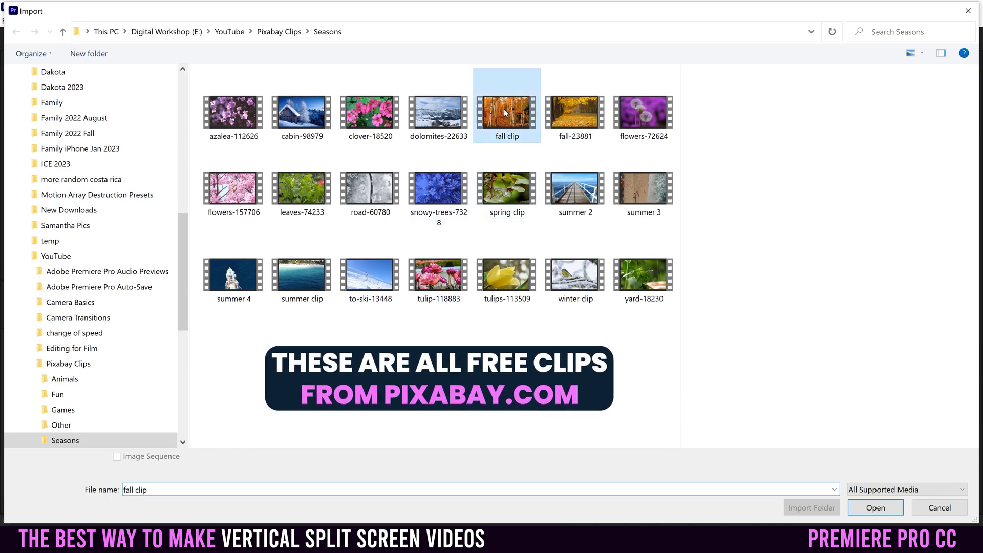
left_click(507, 189, "ctrl")
left_click(302, 276, "ctrl")
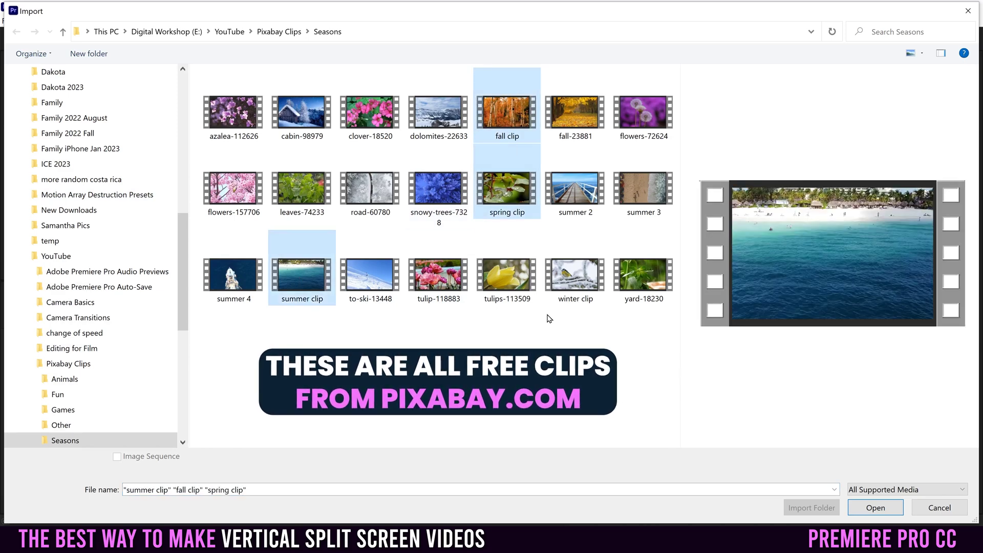
left_click(575, 275, "ctrl")
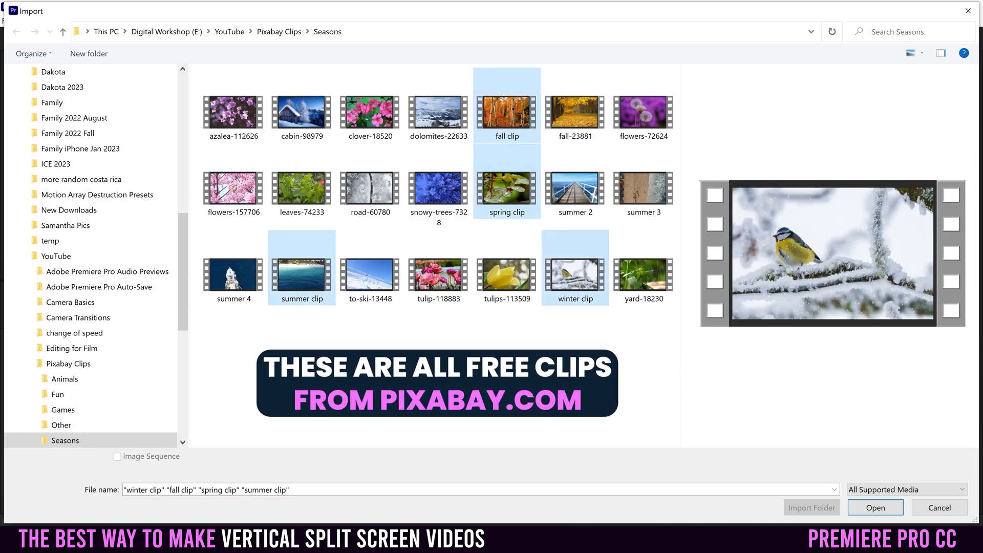
left_click(853, 511)
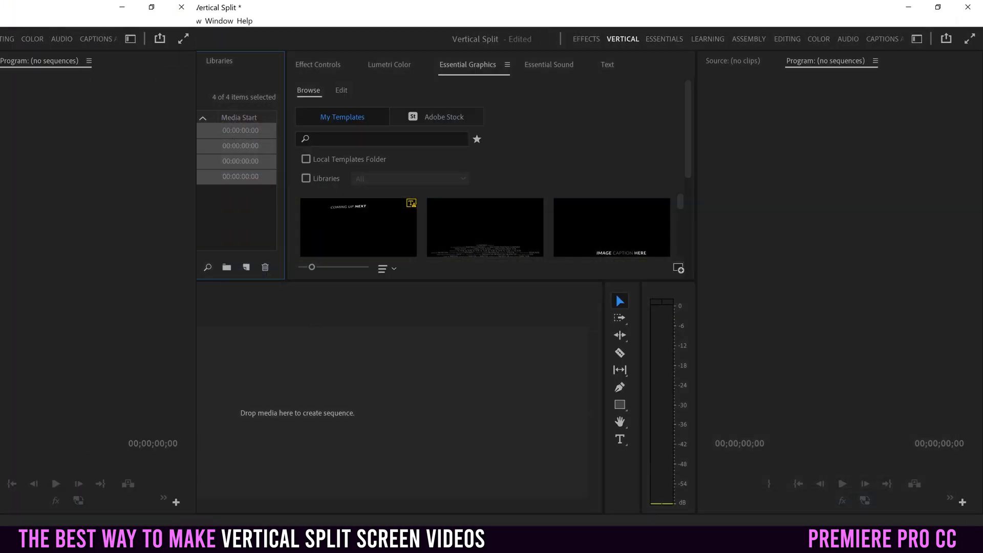
left_click(157, 213)
Step: Create a sequence from spring clip.mp4 and delete the clip from its timeline
left_click_drag(50, 149, 229, 416)
left_click_drag(247, 371, 308, 444)
key("Delete")
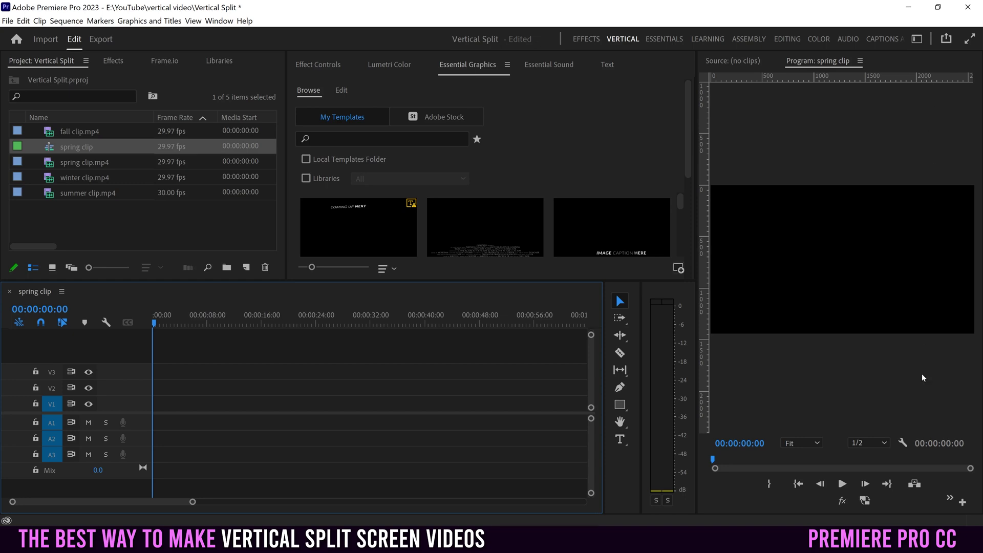
Step: Open the sequence settings and review the timebase options, keeping 29.97 frames/second
left_click(71, 21)
left_click(88, 34)
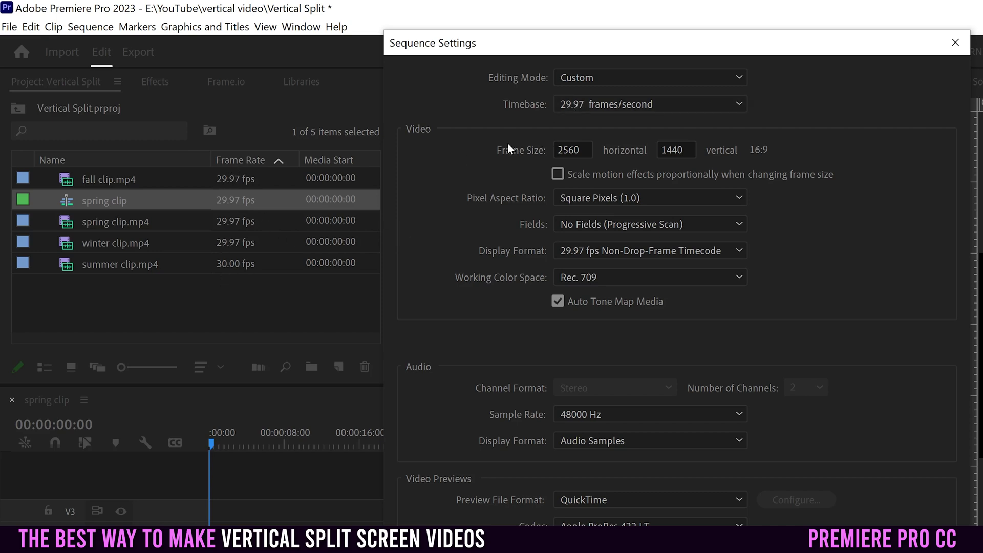
left_click(597, 104)
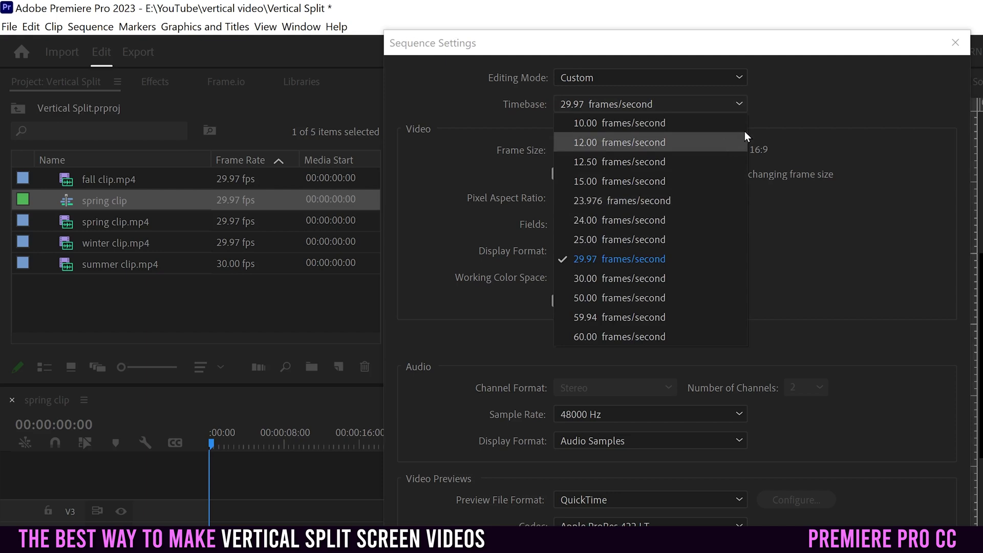
left_click(830, 106)
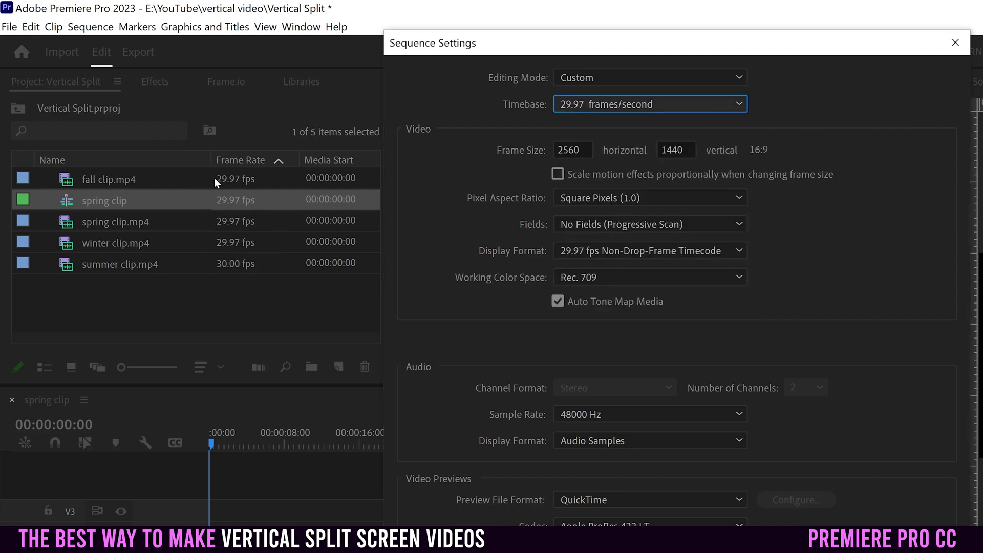
left_click(567, 109)
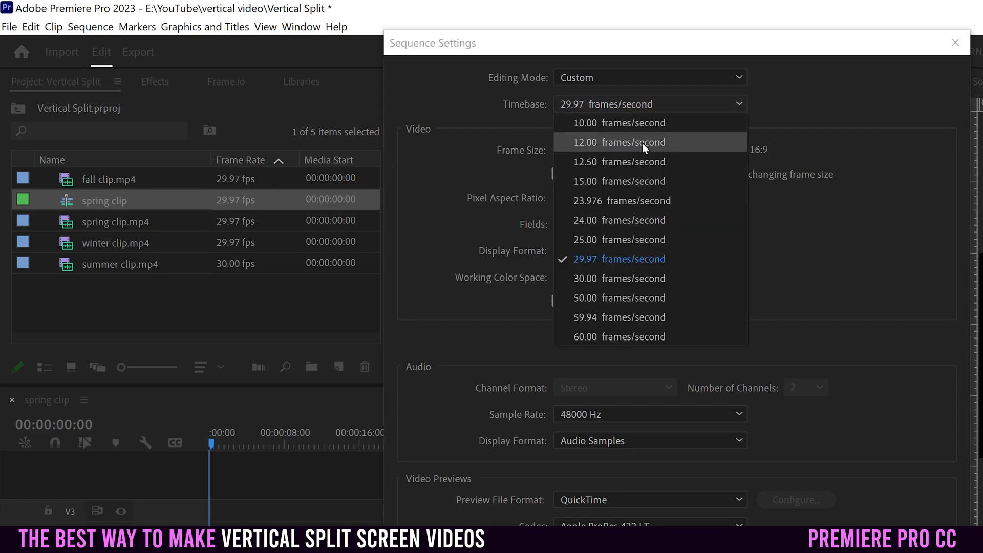
left_click(811, 85)
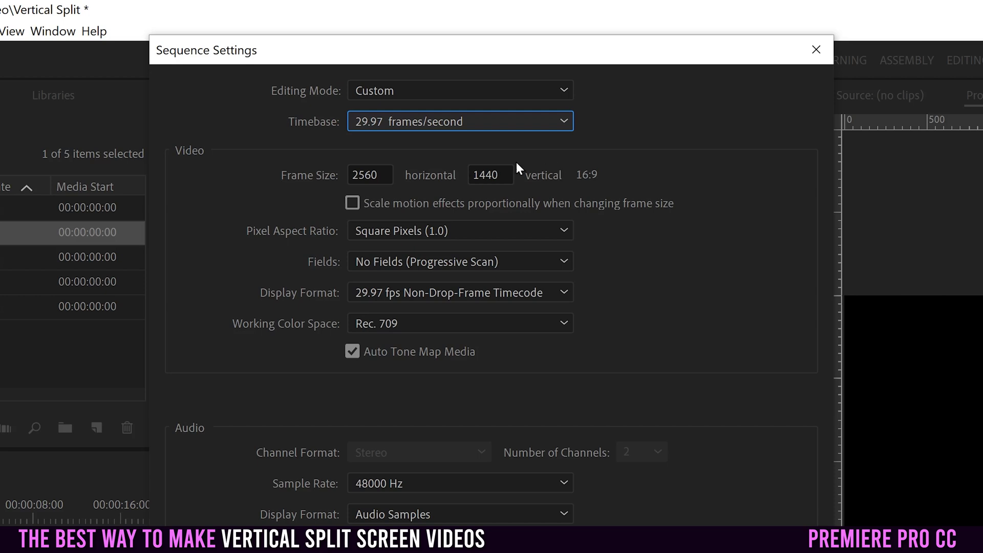
Step: Set the sequence frame size to 1080 horizontal by 1920 vertical
double_click(382, 175)
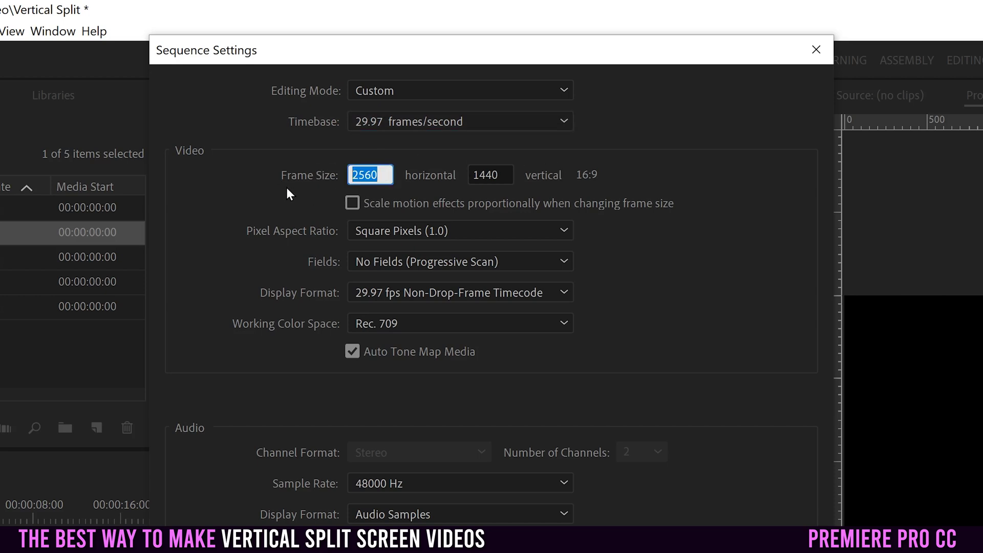
type("1080")
double_click(486, 174)
type("1920")
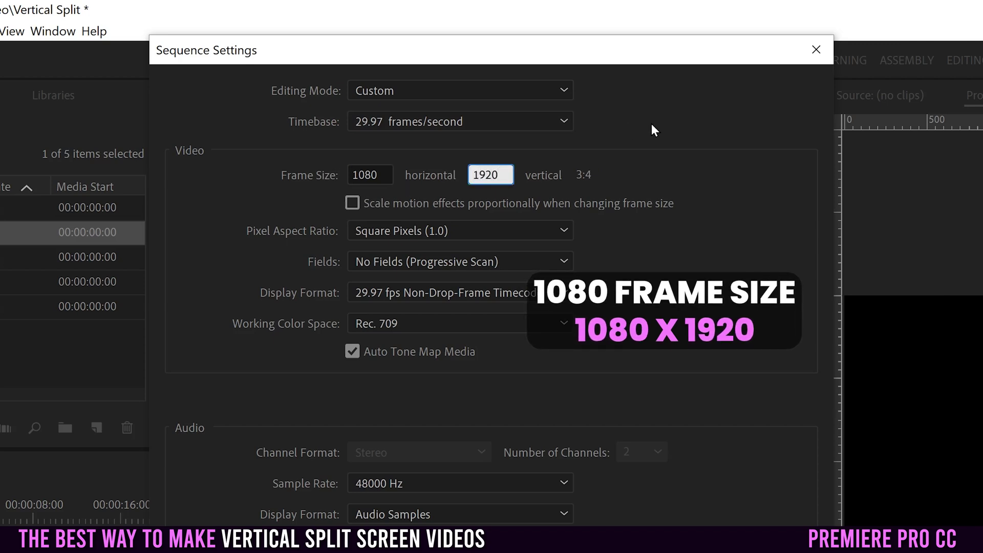
key("Tab")
Step: Set the sequence frame size to 2160 horizontal by 3840 vertical and apply the settings
double_click(364, 175)
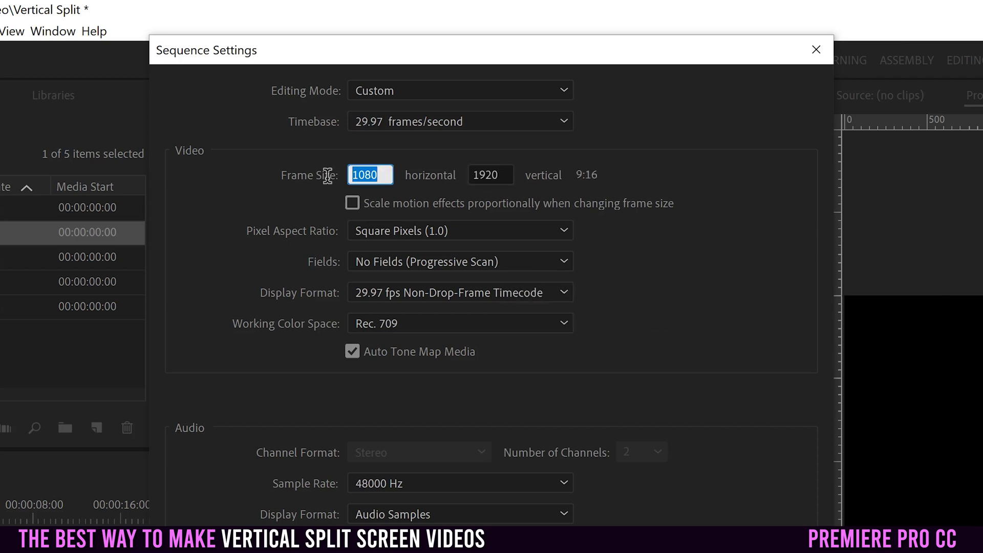
type("2160")
double_click(496, 176)
type("3840")
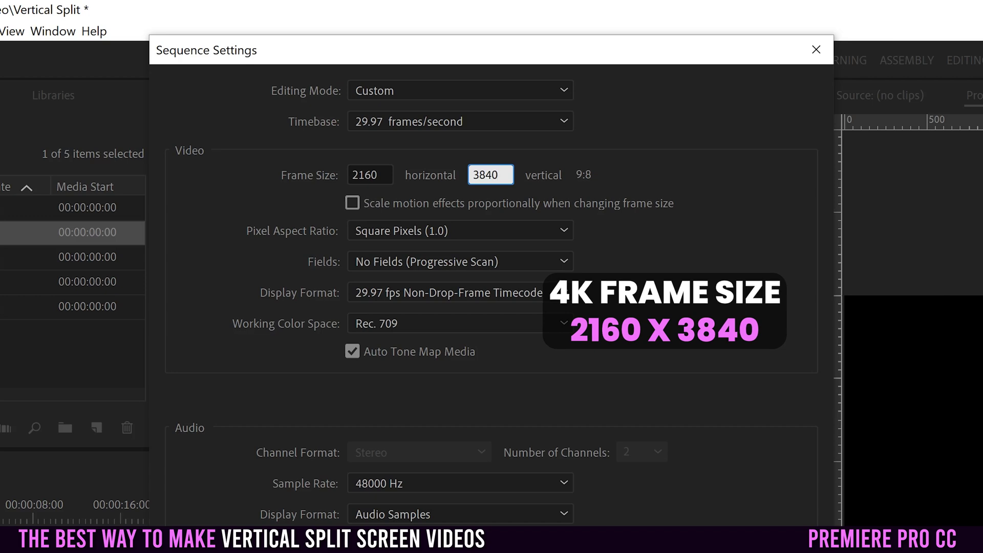
key("Tab")
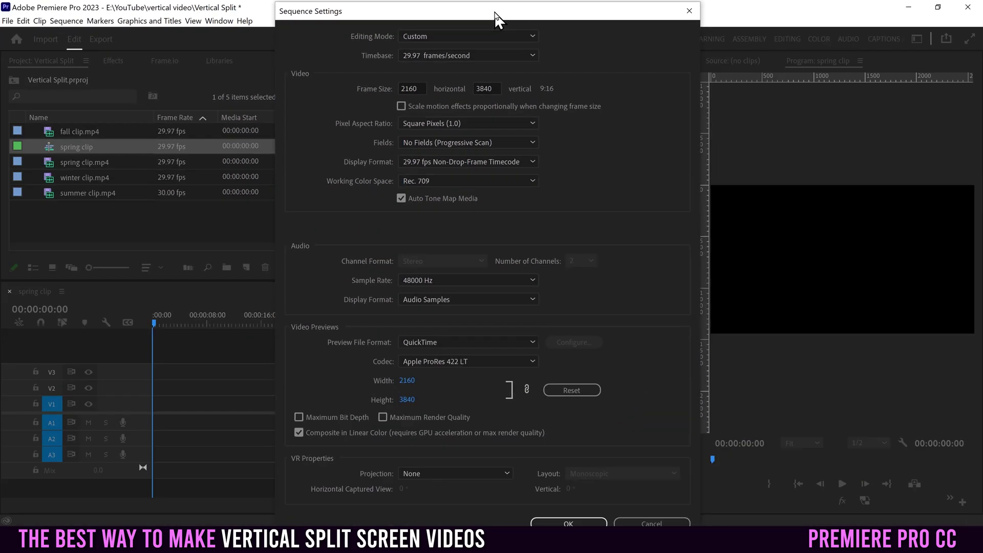
left_click(568, 522)
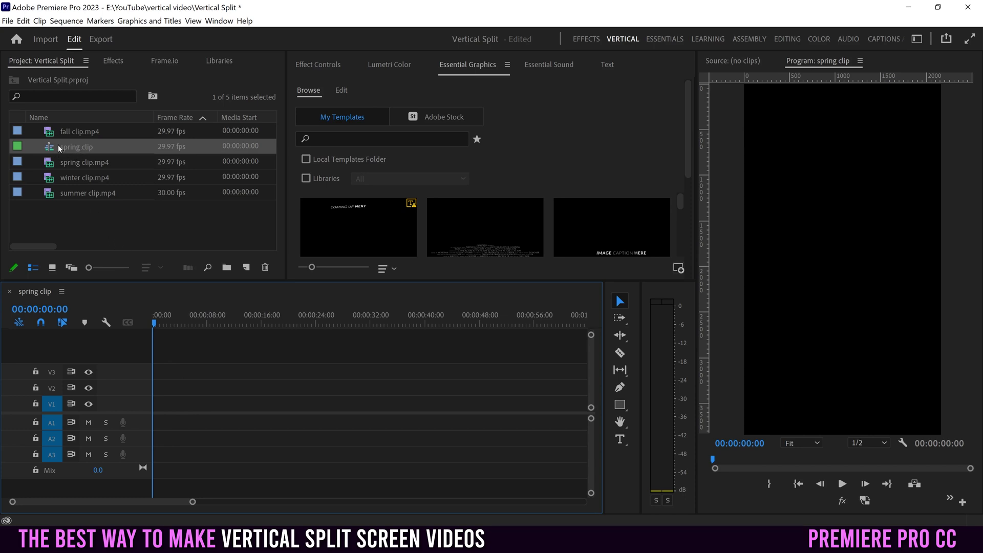
Step: Rename the spring clip sequence as Main
left_click(84, 148)
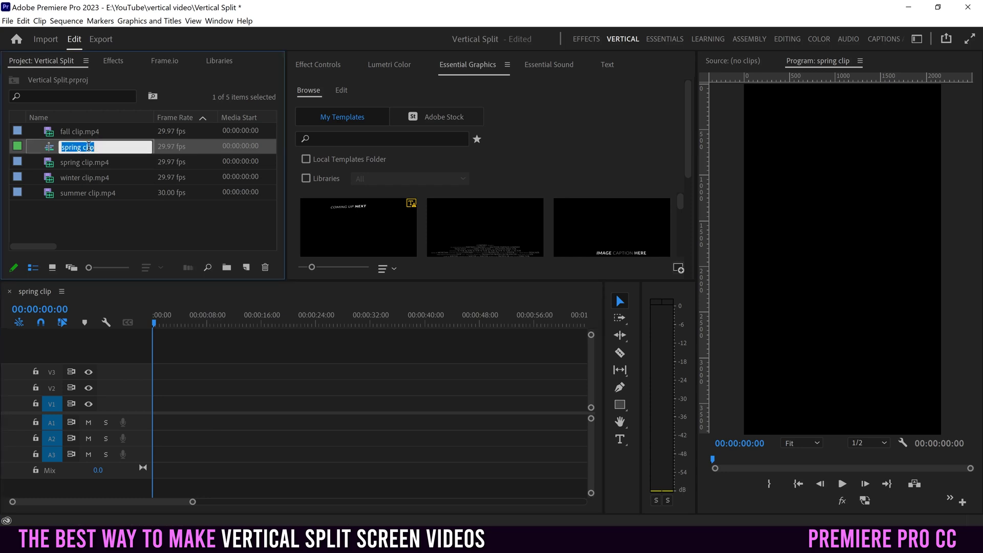
type("Main")
left_click(106, 228)
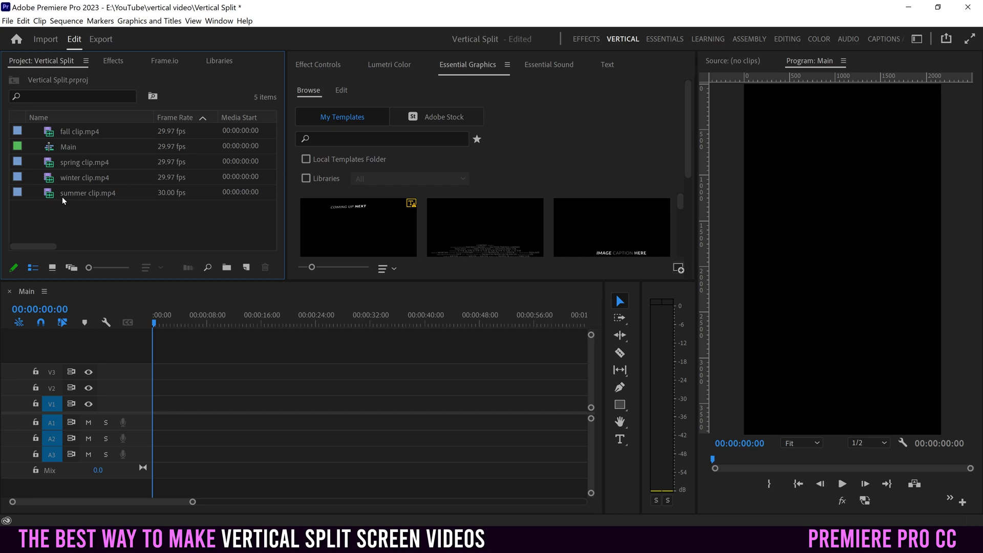
Step: Place summer clip.mp4 on track V4 at the start of the Main sequence, keeping the existing sequence settings
left_click_drag(49, 197, 153, 357)
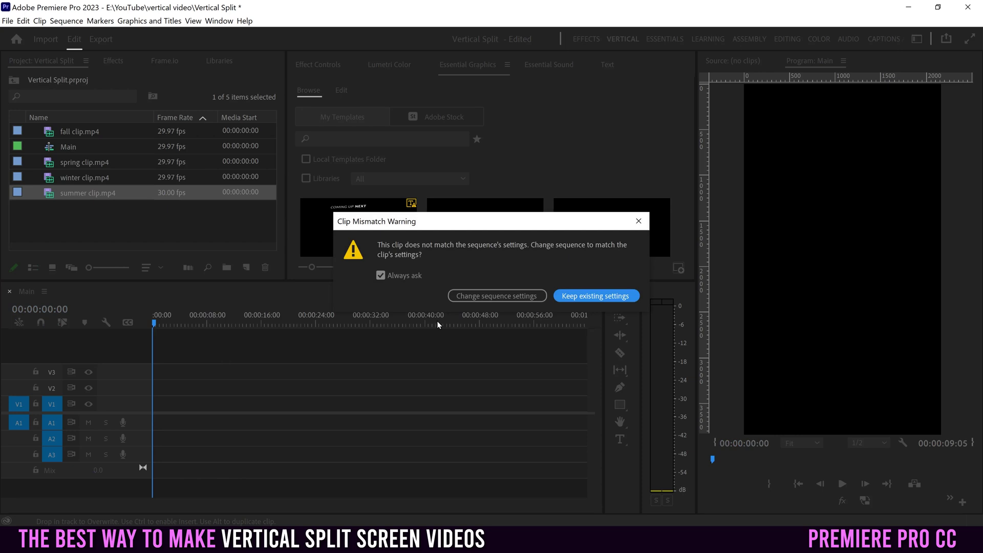
left_click(582, 296)
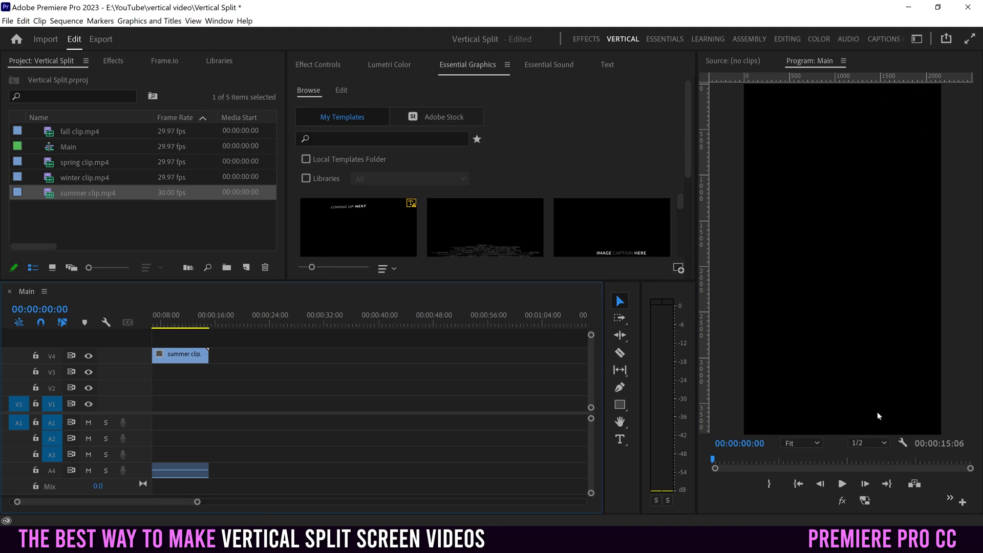
left_click_drag(164, 503, 138, 509)
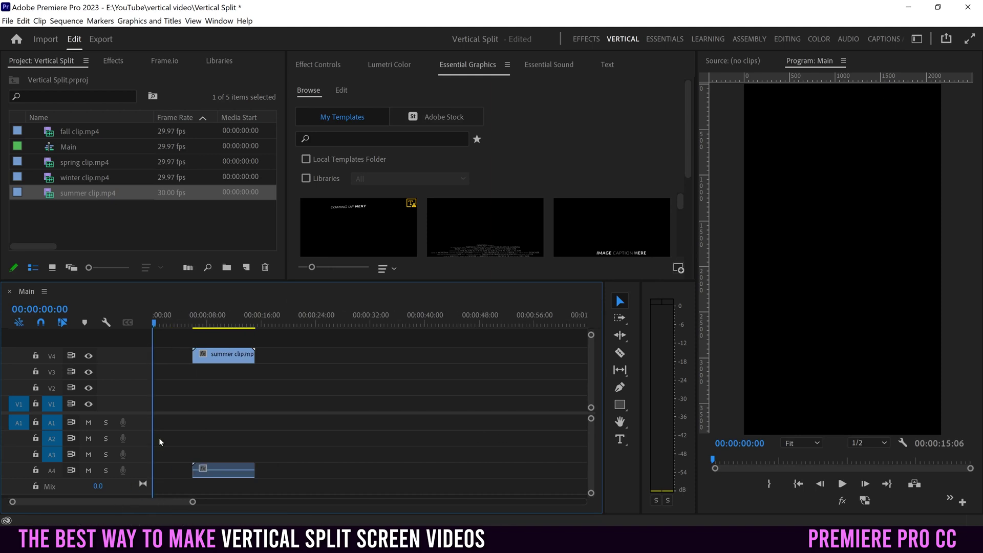
left_click_drag(215, 355, 176, 355)
left_click_drag(192, 503, 122, 503)
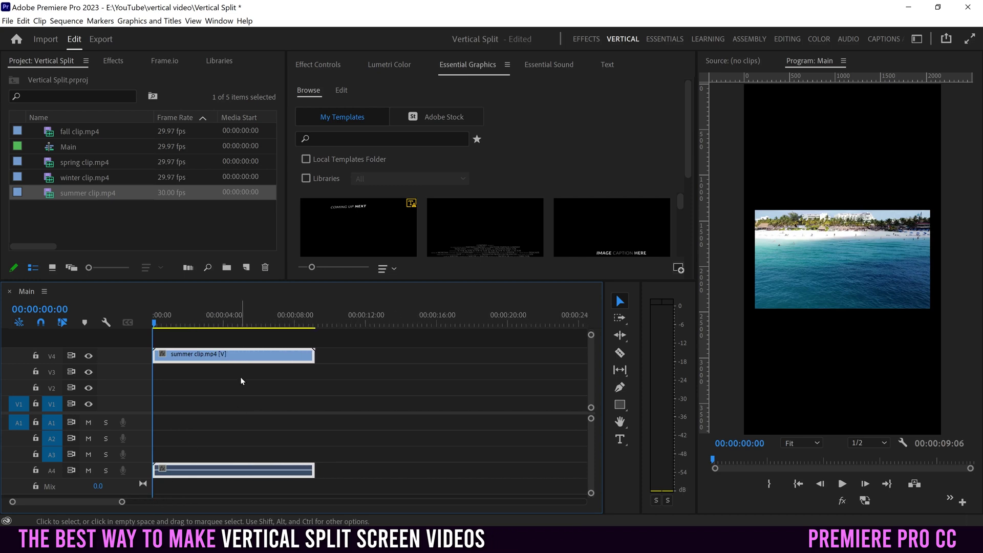
Step: Stack fall clip.mp4 on V3, winter clip.mp4 on V2 and spring clip.mp4 on V1, all starting at 00:00:00:00
left_click_drag(53, 134, 164, 372)
left_click_drag(62, 178, 164, 403)
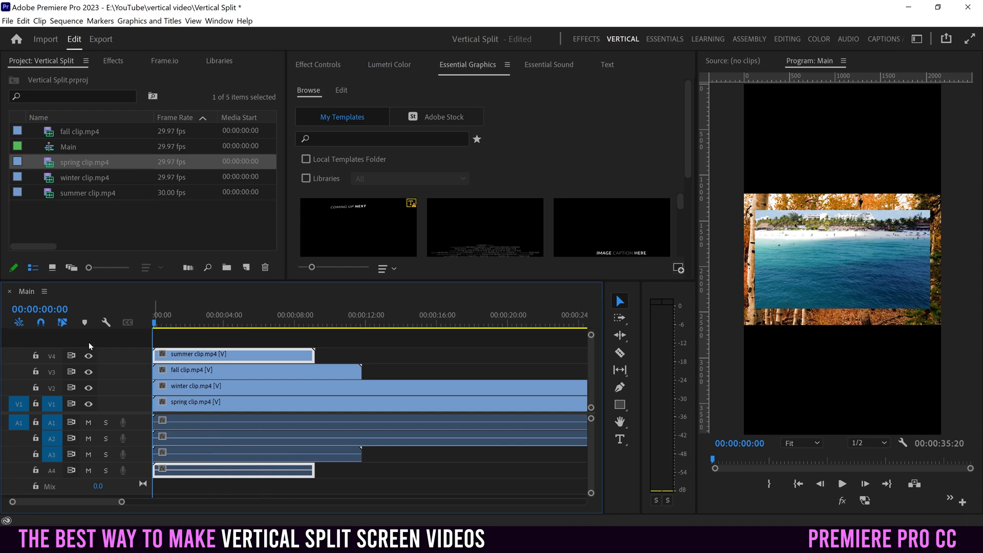
Step: Preview the clips beneath one another by temporarily hiding tracks V4, V3 and V2, and make all tracks visible again
left_click(88, 357)
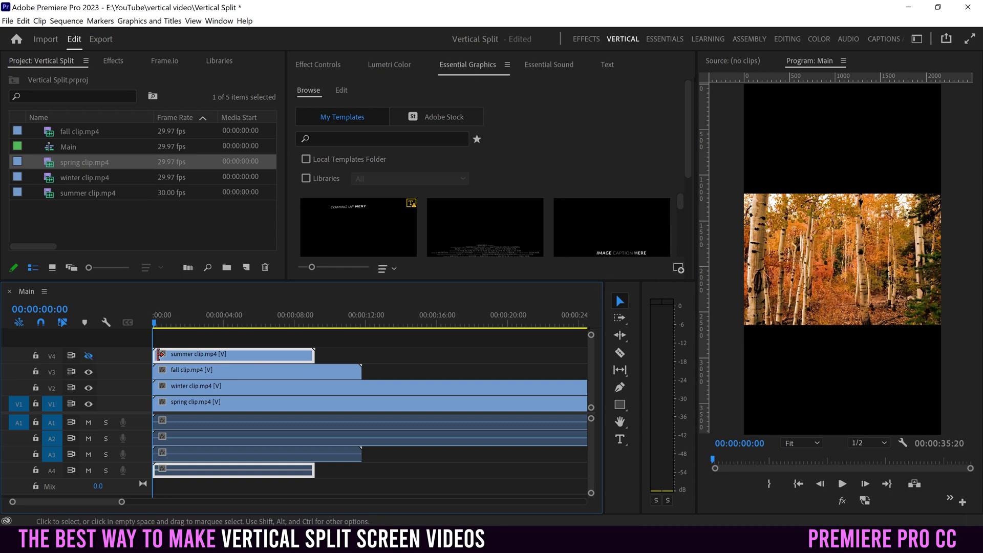
left_click(88, 372)
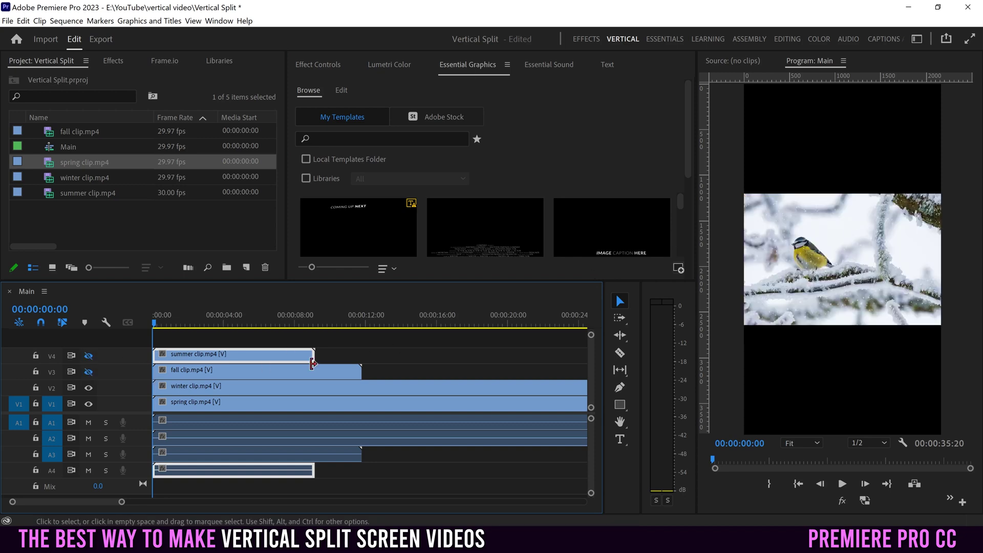
left_click(88, 388)
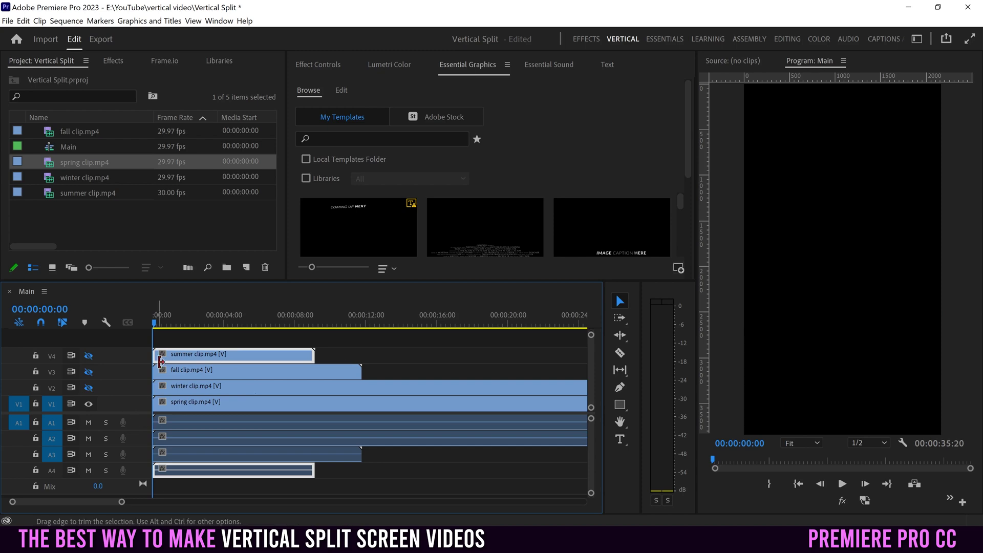
left_click_drag(162, 322, 185, 322)
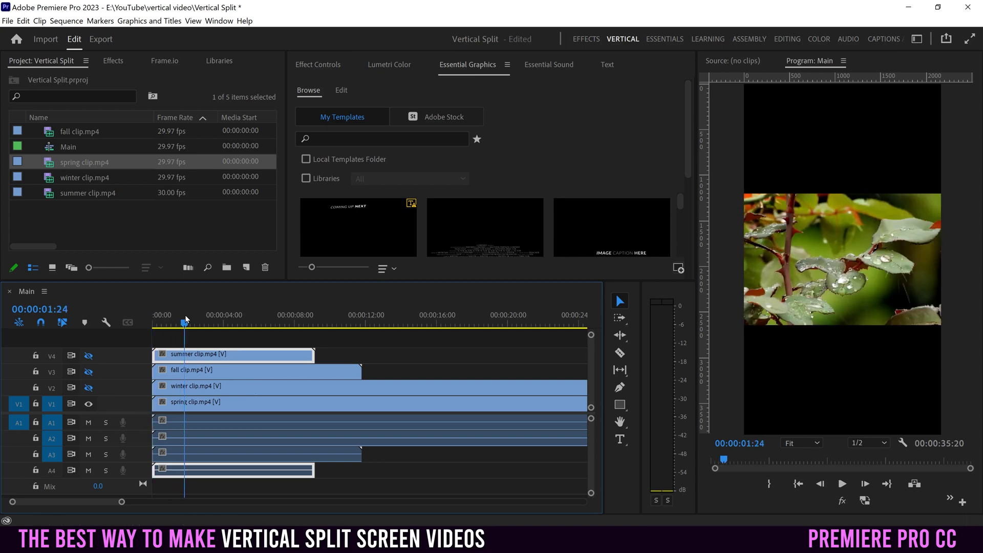
mouse_move(165, 407)
left_mouse_down()
mouse_move(197, 410)
mouse_move(165, 410)
left_mouse_up()
left_click(175, 321)
left_click_drag(169, 322, 150, 325)
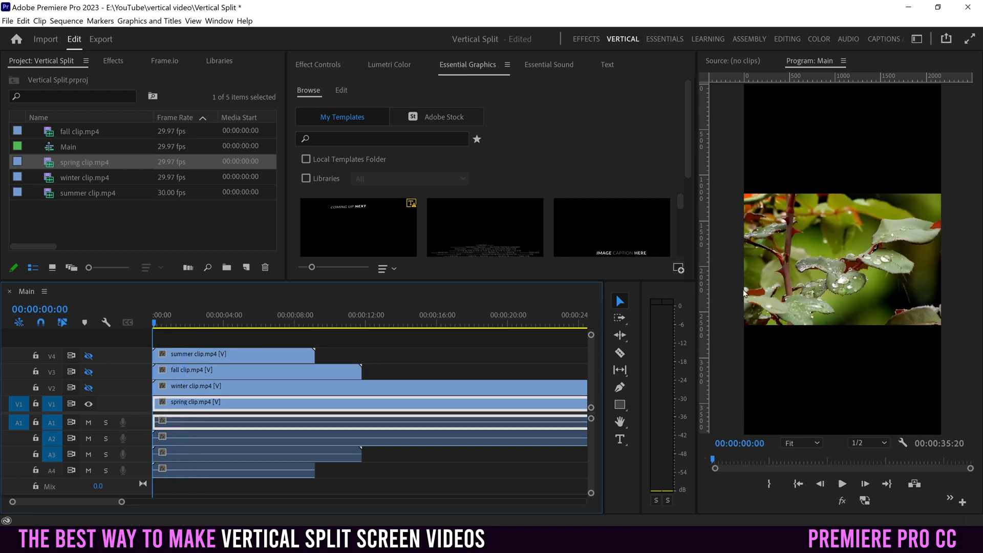
left_click(89, 387)
left_click(89, 371)
left_click(88, 356)
Step: Apply Set to Frame Size to all four season clips in the Main sequence
left_click(185, 357)
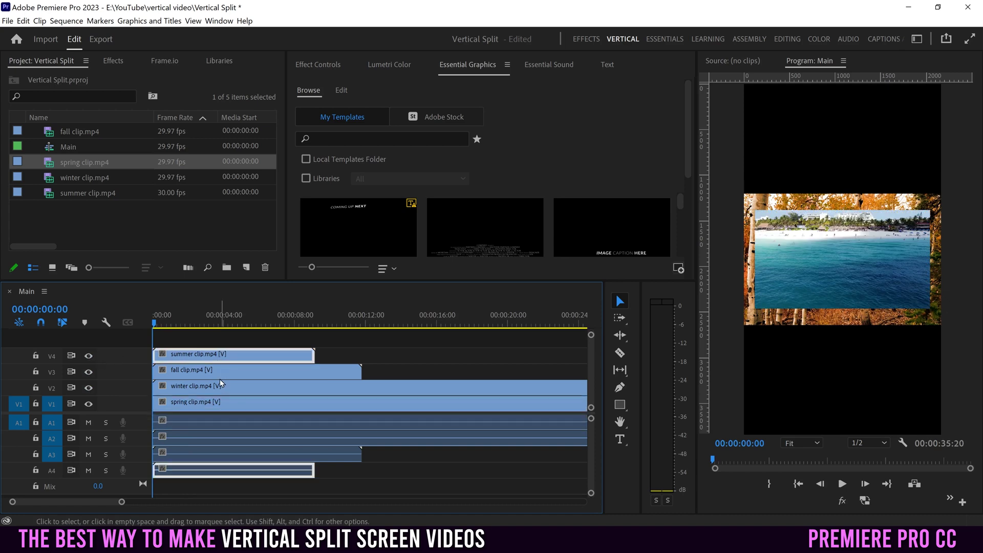
left_click_drag(217, 338, 307, 412)
right_click(264, 389)
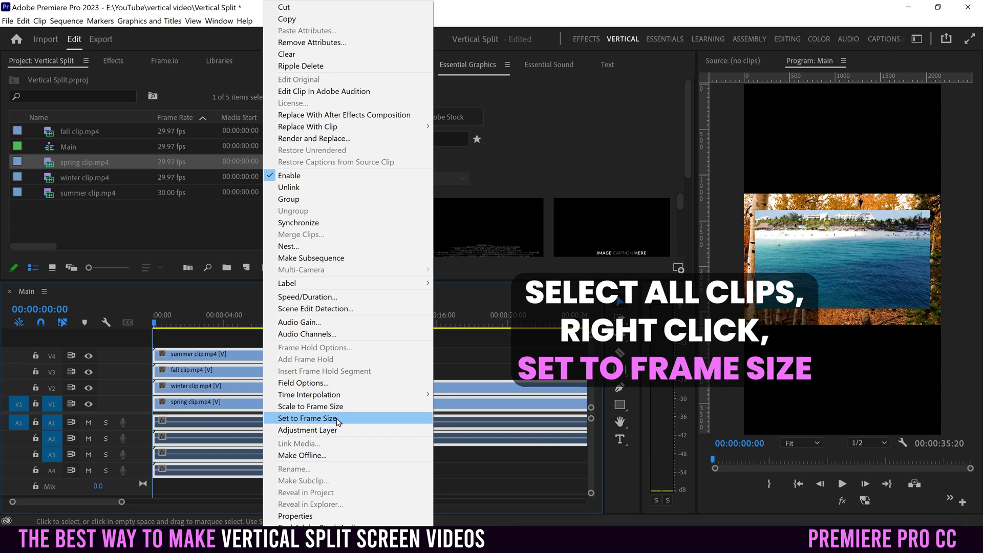
left_click(338, 418)
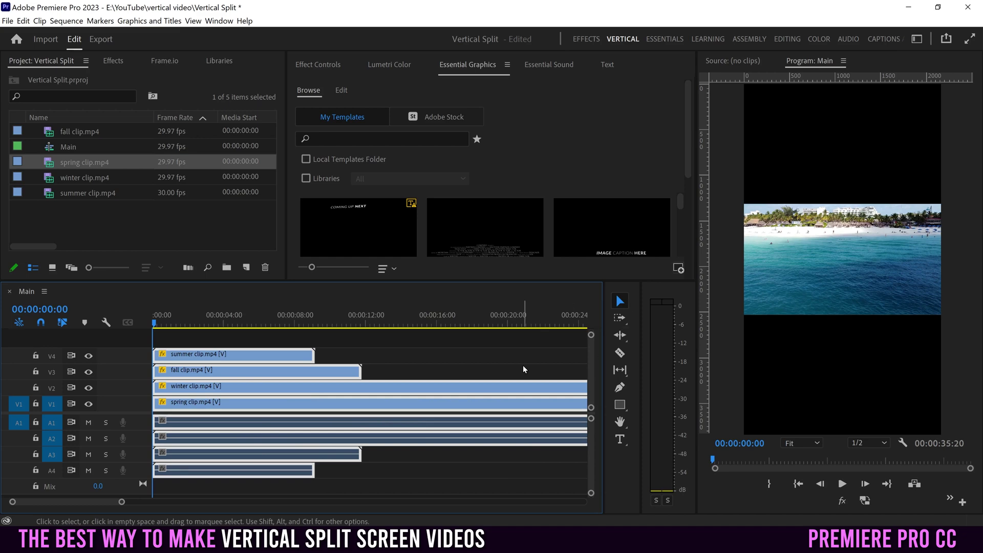
left_click(407, 352)
Step: Nest summer clip.mp4 on track V4 as a sequence named summer
left_click(218, 359)
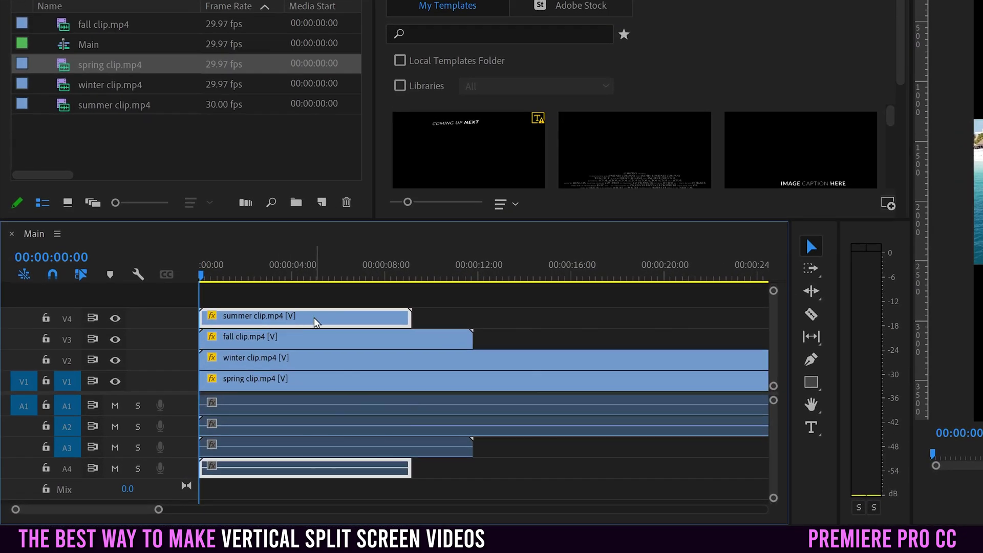
right_click(316, 322)
left_click(405, 174)
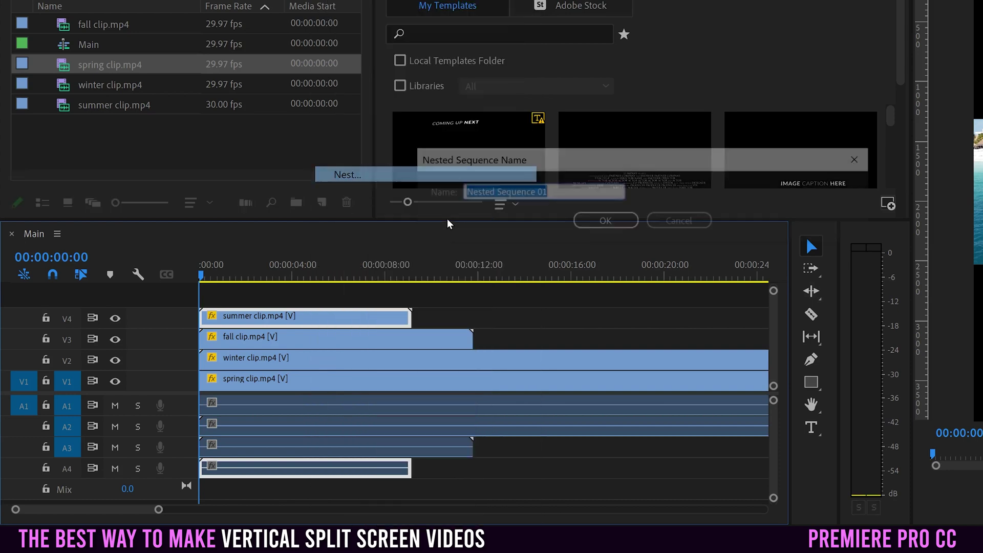
type("summer")
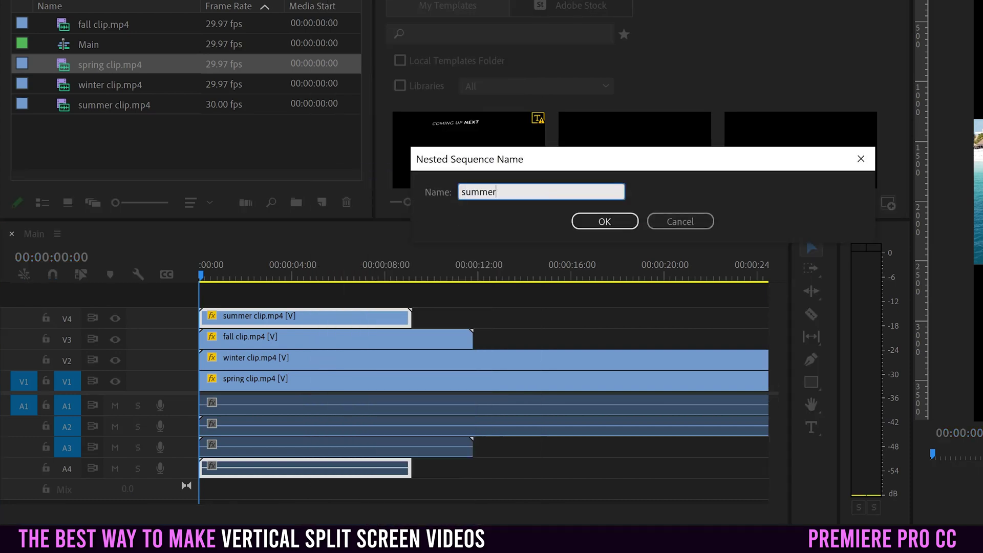
left_click(589, 221)
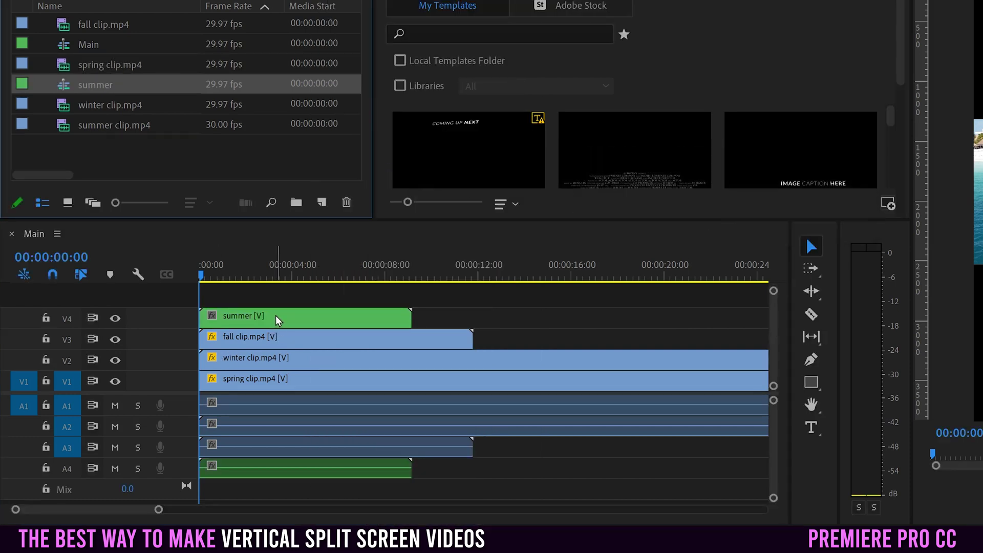
Step: Nest fall clip.mp4 on track V3 as a sequence named fall
left_click(310, 340)
right_click(309, 342)
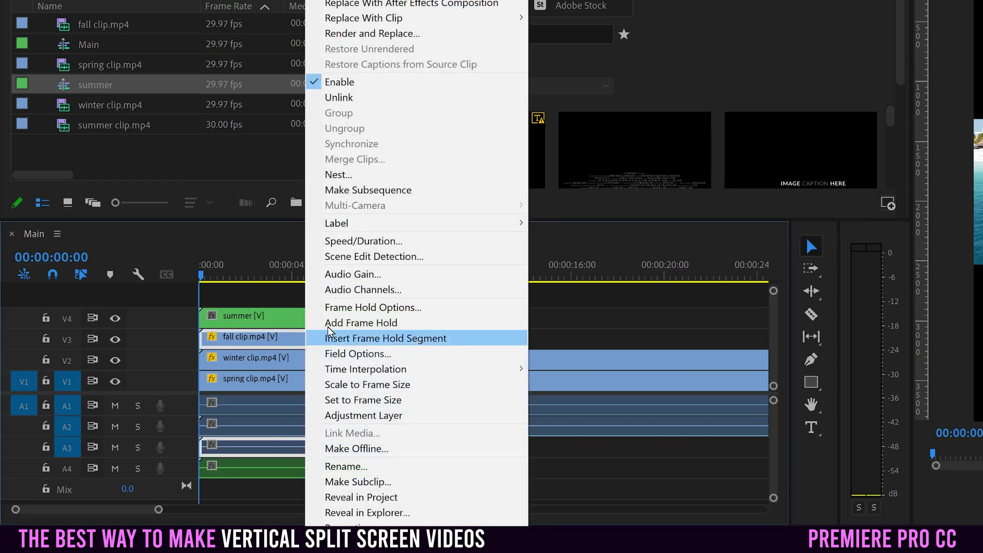
left_click(339, 174)
type("fal")
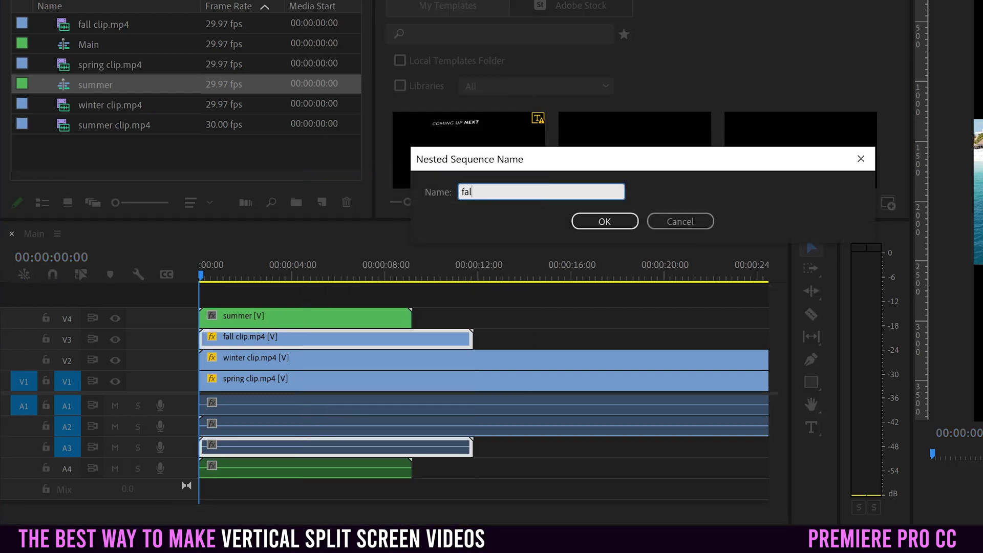
type("l")
left_click(600, 224)
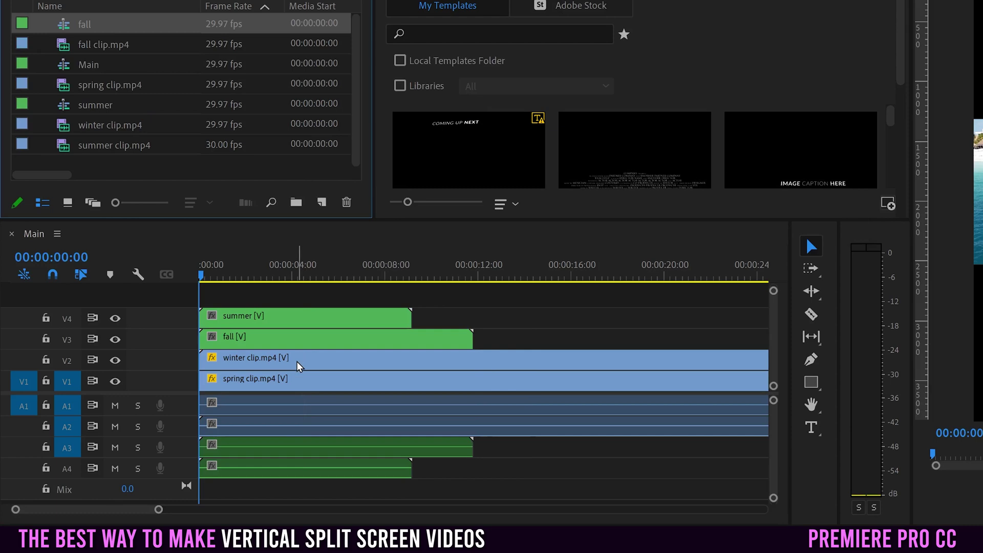
Step: Nest winter clip.mp4 on track V2 as a sequence named winter
right_click(300, 361)
left_click(346, 177)
type("w")
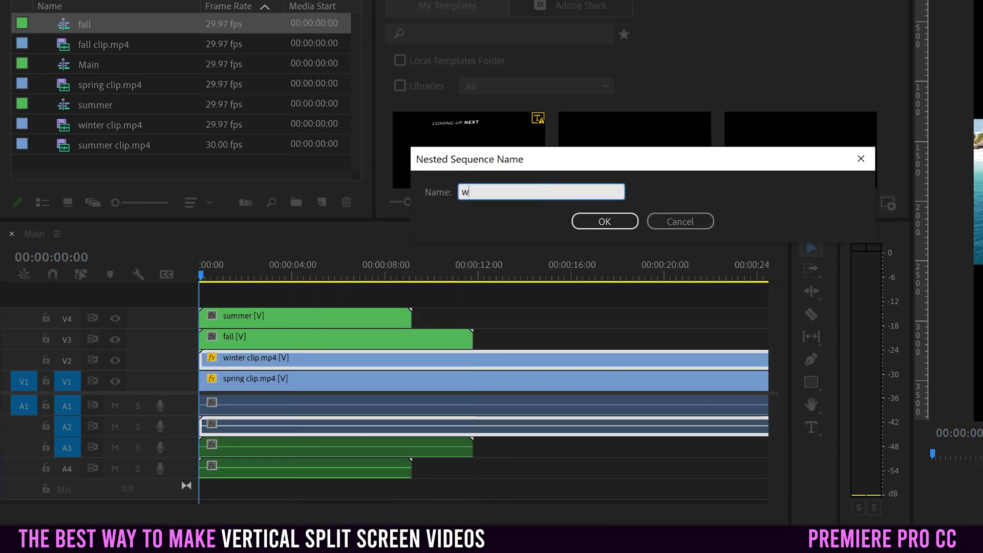
type("inter")
left_click(575, 224)
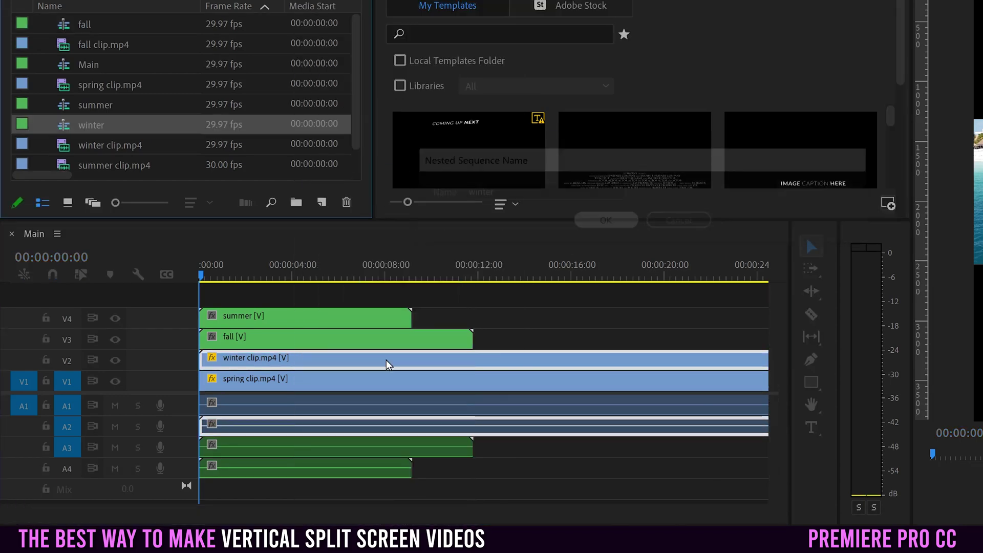
Step: Nest spring clip.mp4 on track V1 as a sequence named spring
right_click(293, 380)
left_click(343, 176)
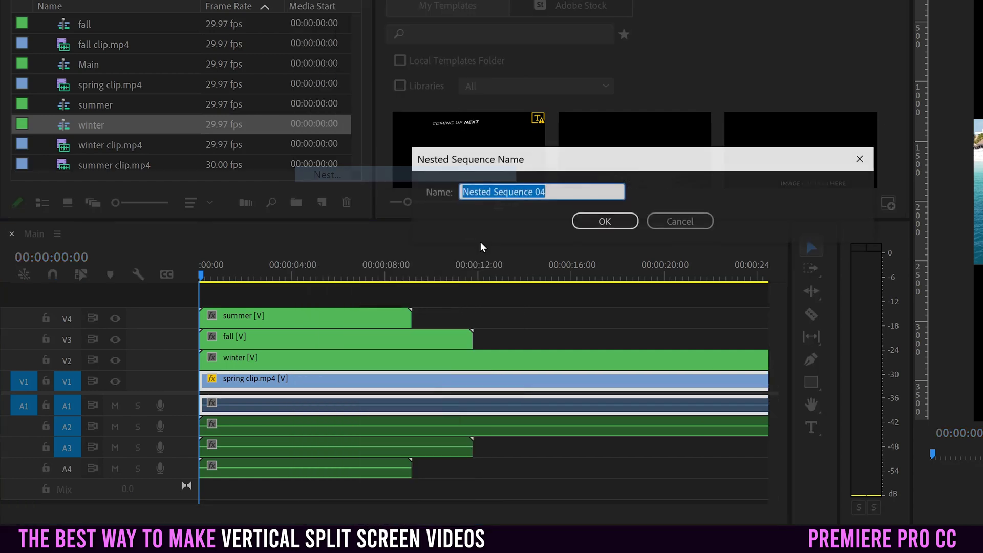
type("spring")
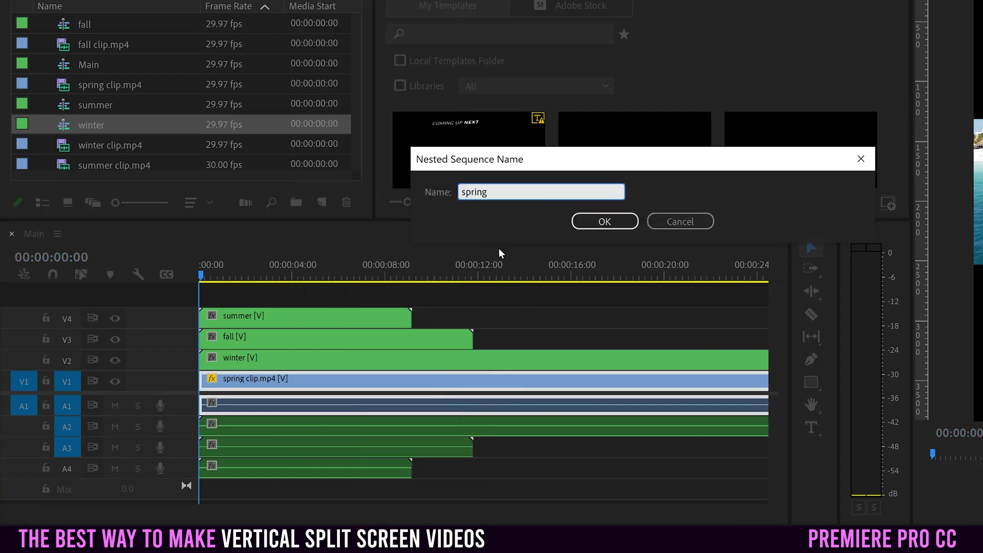
left_click(637, 226)
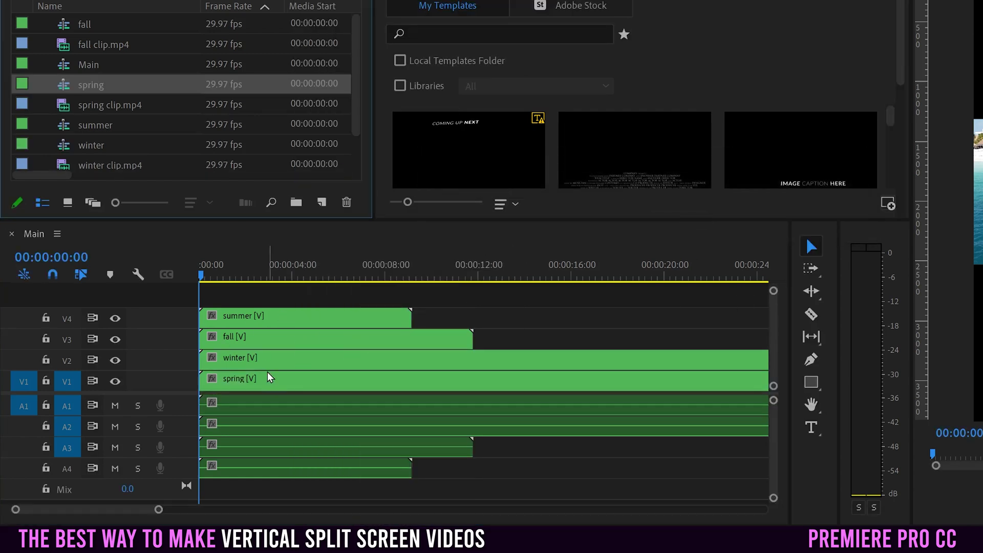
Step: Open the nested summer sequence to inspect its contents, and close it to return to Main
double_click(289, 322)
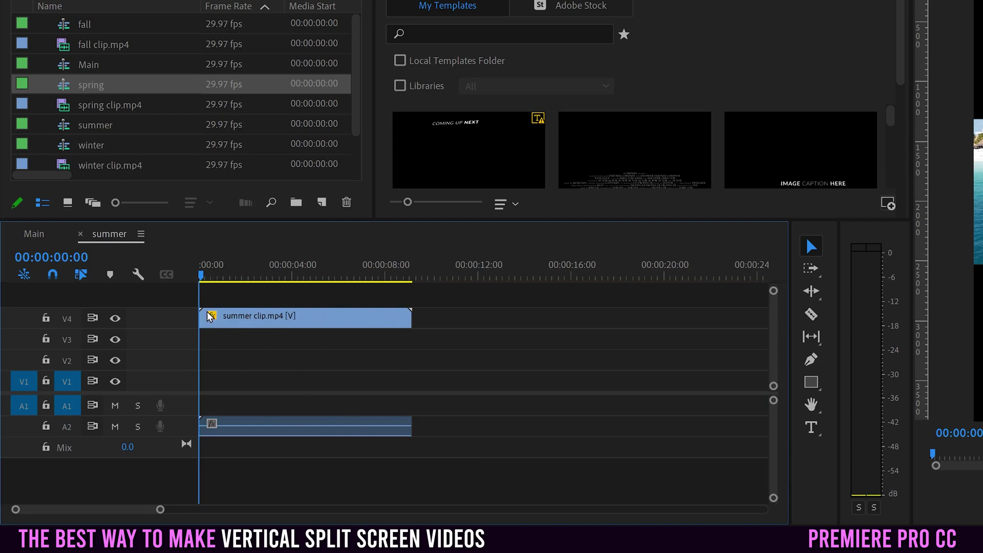
left_click(80, 234)
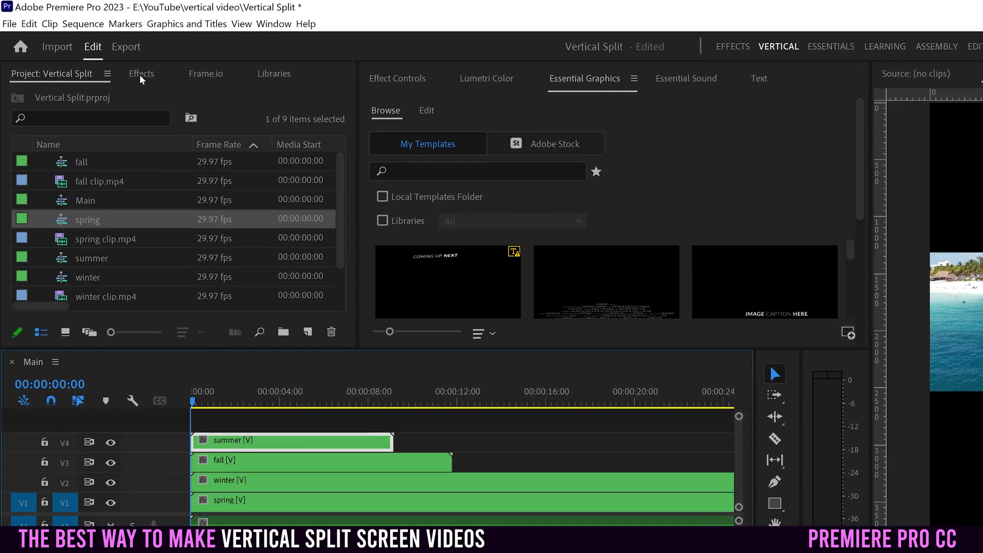
Step: Search the effects for transform and apply the Transform and Crop video effects to all four nested clips
left_click(139, 75)
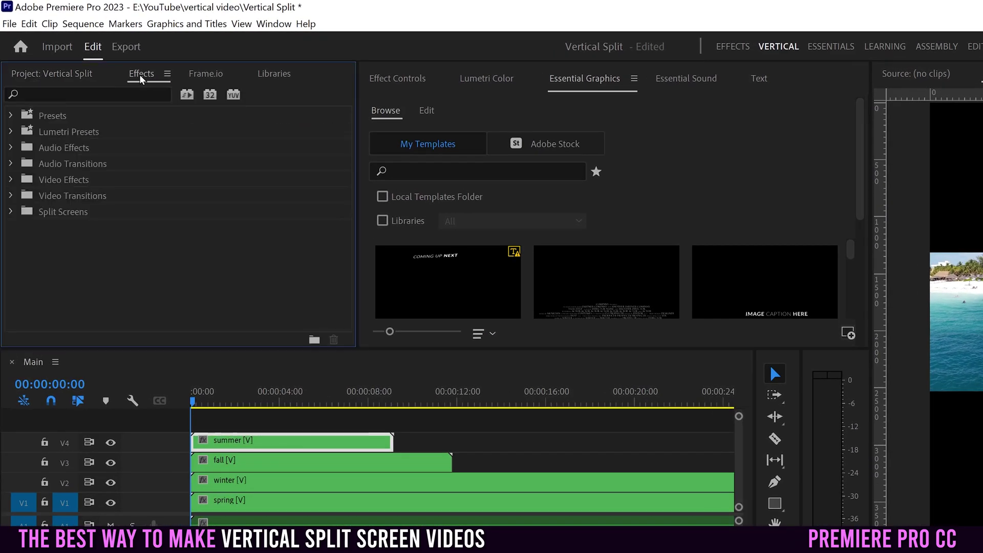
left_click(274, 23)
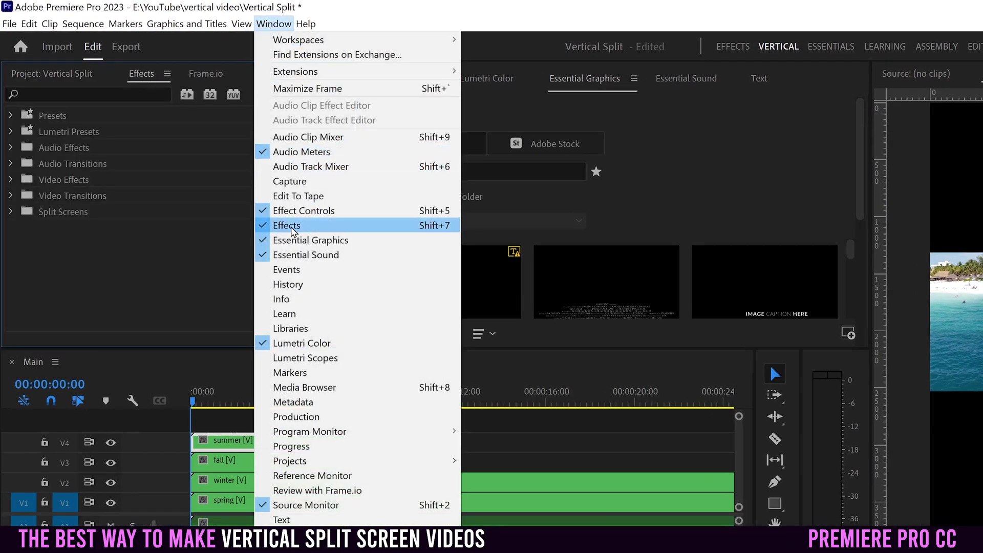
left_click(135, 247)
left_click(49, 95)
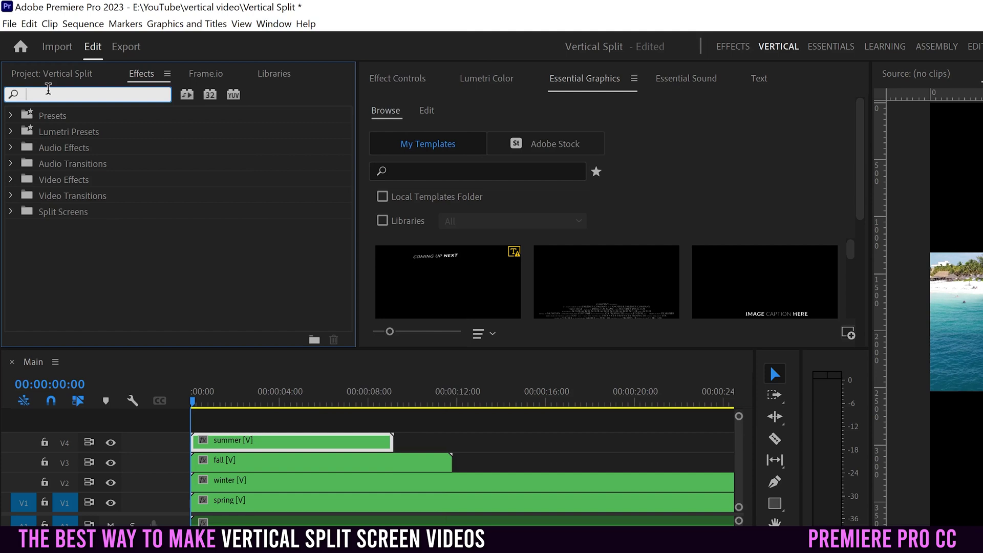
type("transform")
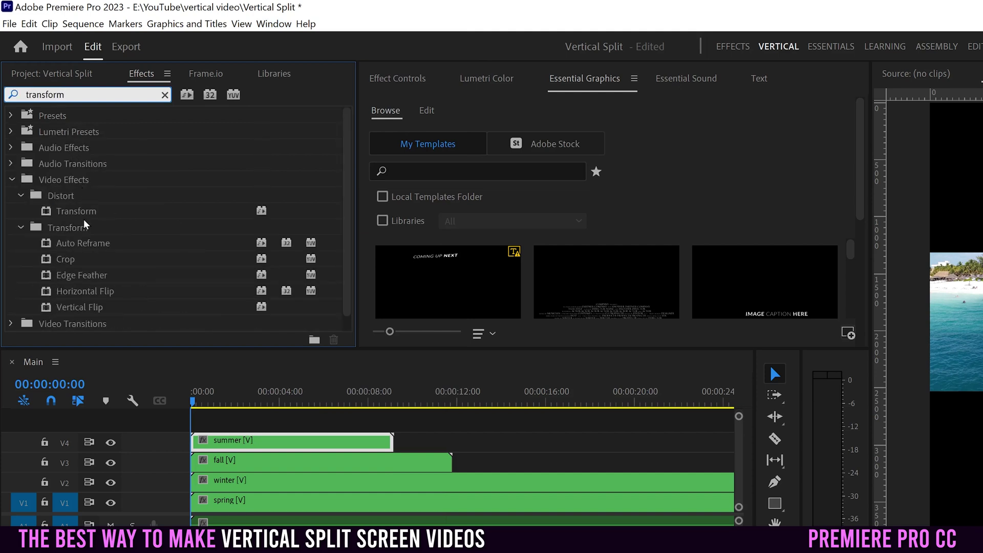
left_click_drag(258, 420, 333, 498)
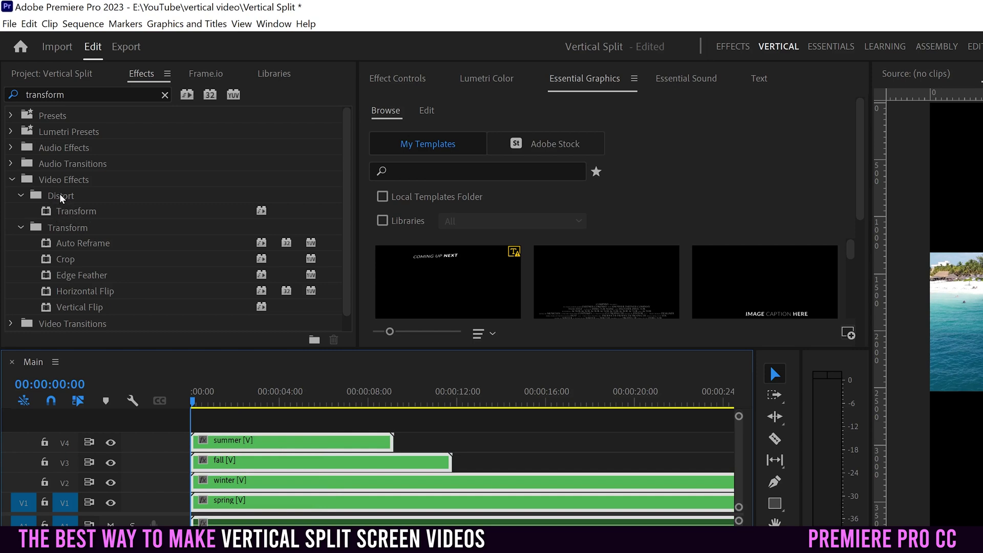
left_click_drag(50, 214, 270, 447)
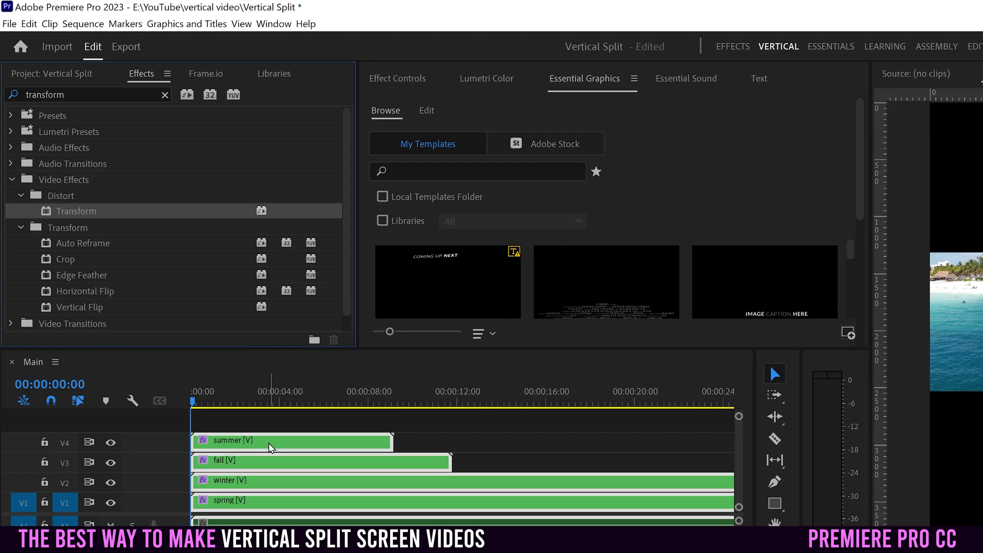
left_click_drag(46, 264, 263, 446)
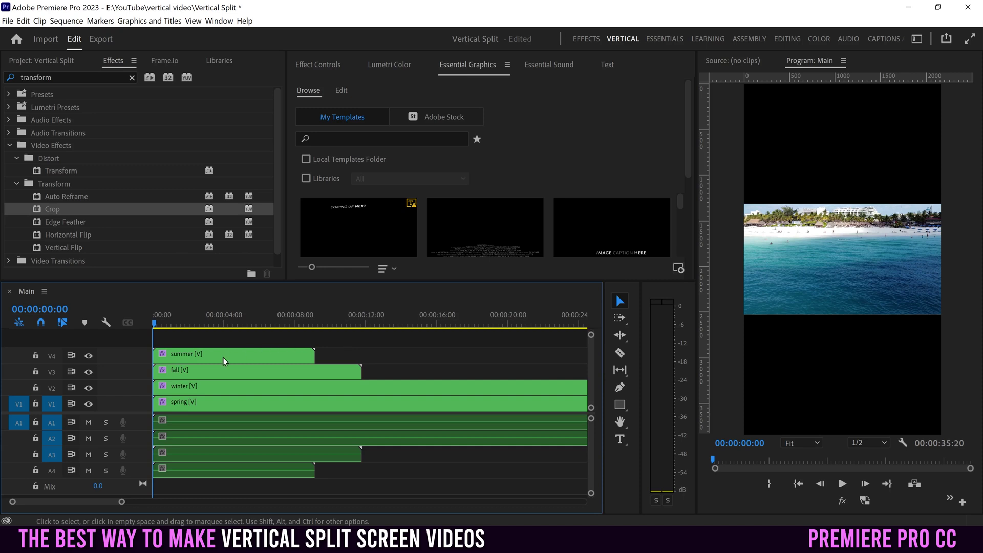
Step: Set the Crop effect's Bottom value to 75% on the summer nest on V4
left_click(210, 355)
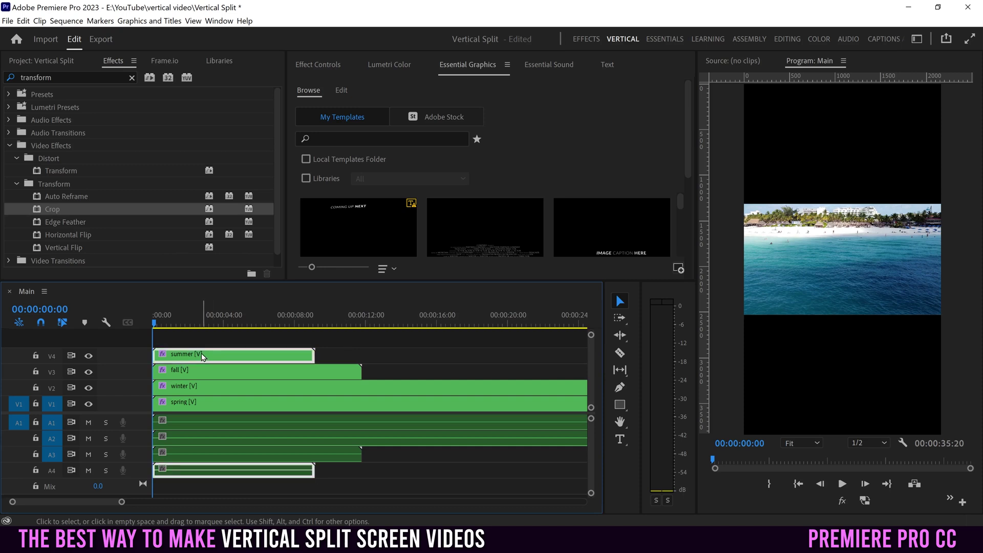
left_click(318, 63)
left_click(218, 21)
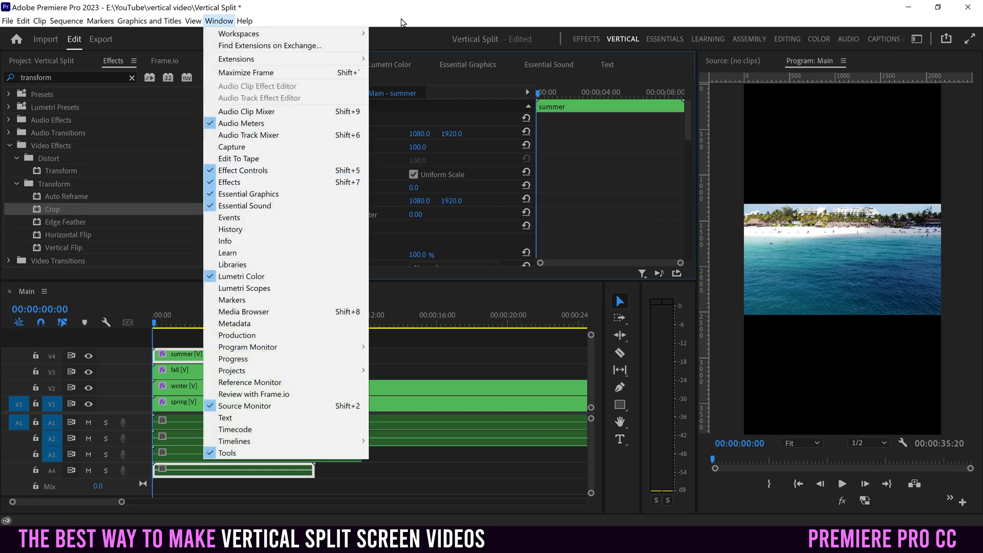
left_click(403, 22)
left_click_drag(688, 111, 672, 206)
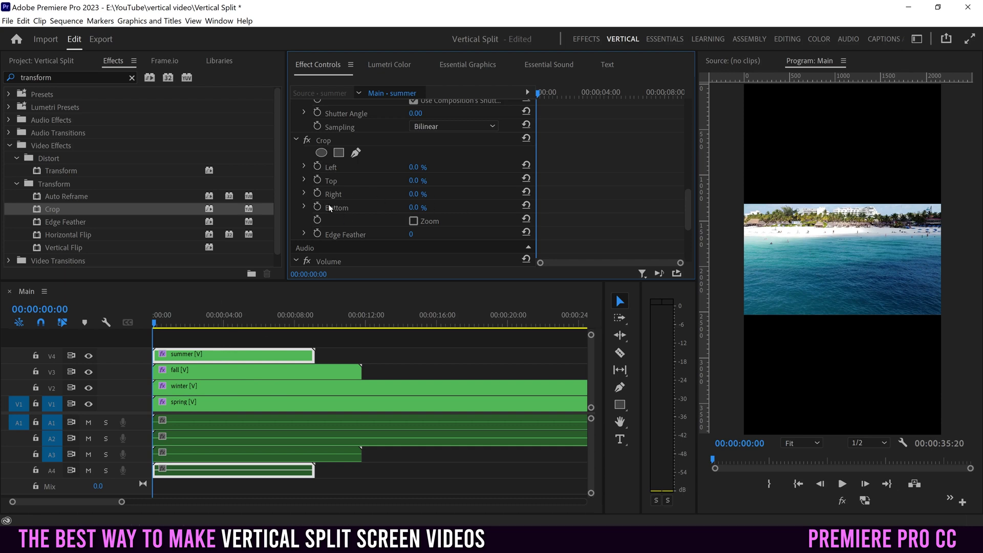
left_click(413, 207)
type("75")
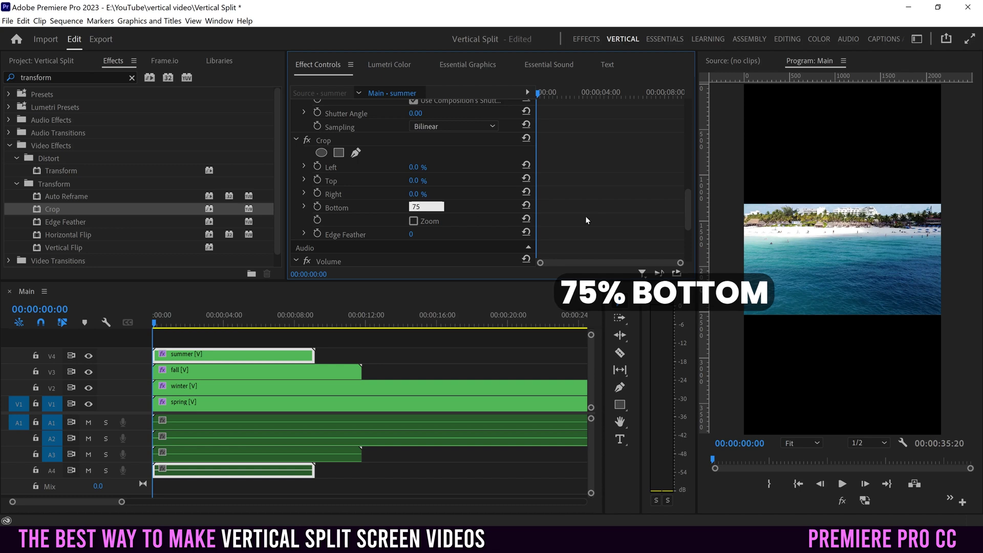
key("Return")
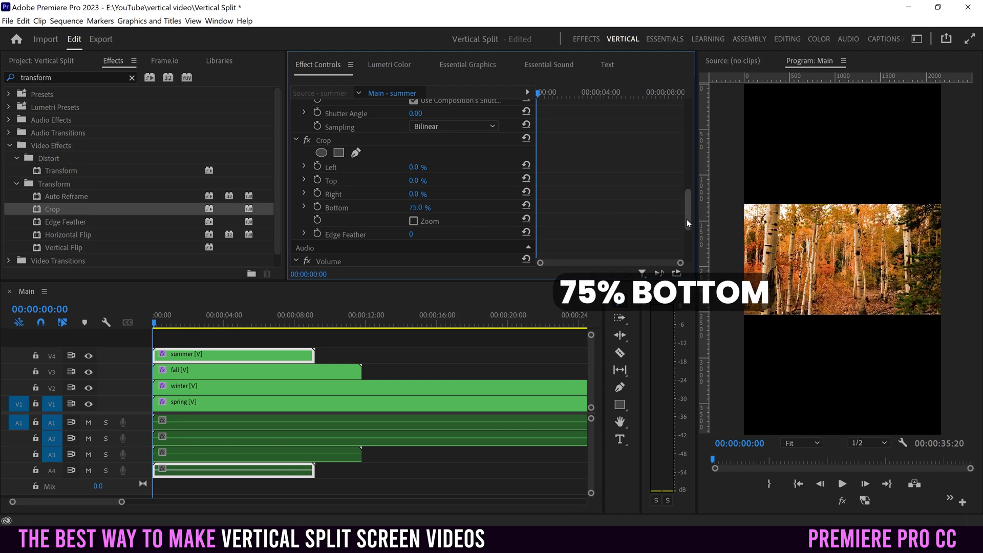
Step: Set the summer clip's Transform vertical position to 752 and its scale to 126 to fill the topmost quarter of the frame
left_click_drag(686, 219, 687, 208)
scroll(688, 208, "up", 5)
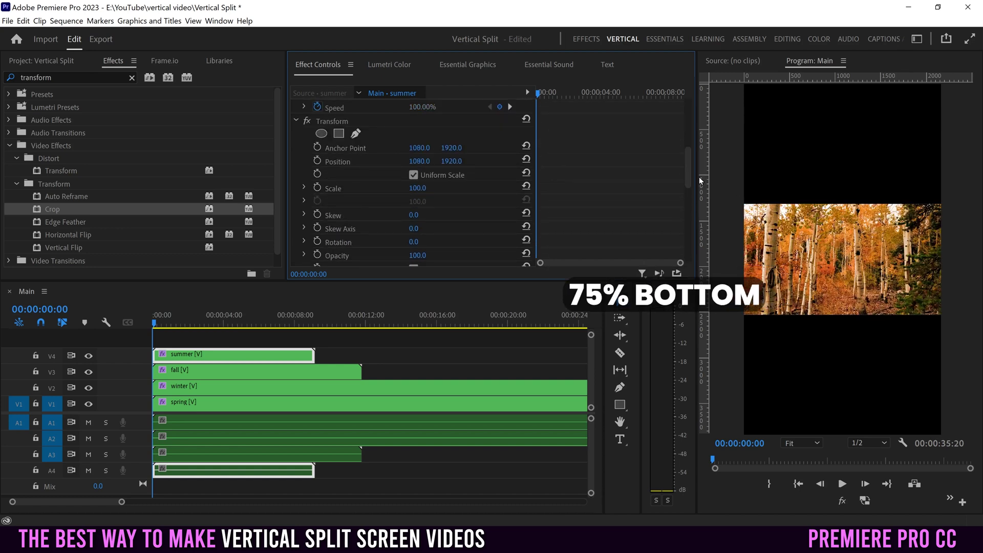
scroll(687, 167, "up", 3)
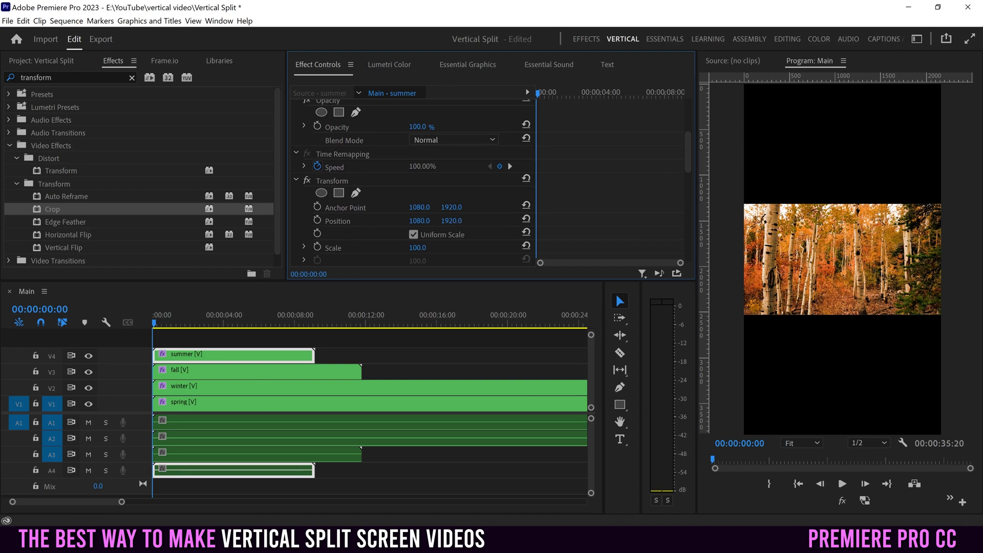
left_click_drag(451, 220, 427, 221)
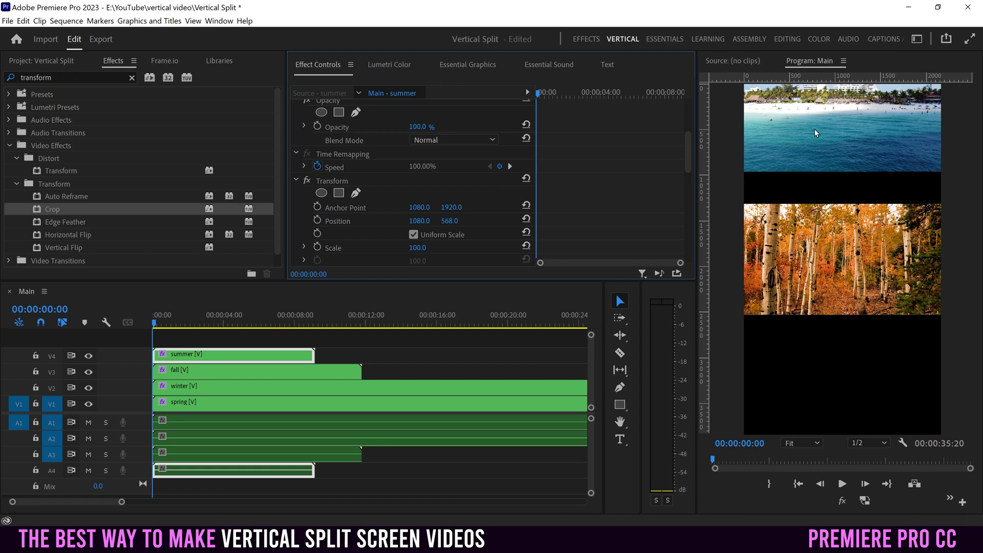
mouse_move(450, 220)
left_mouse_down()
mouse_move(434, 221)
mouse_move(458, 221)
mouse_move(449, 221)
left_mouse_up()
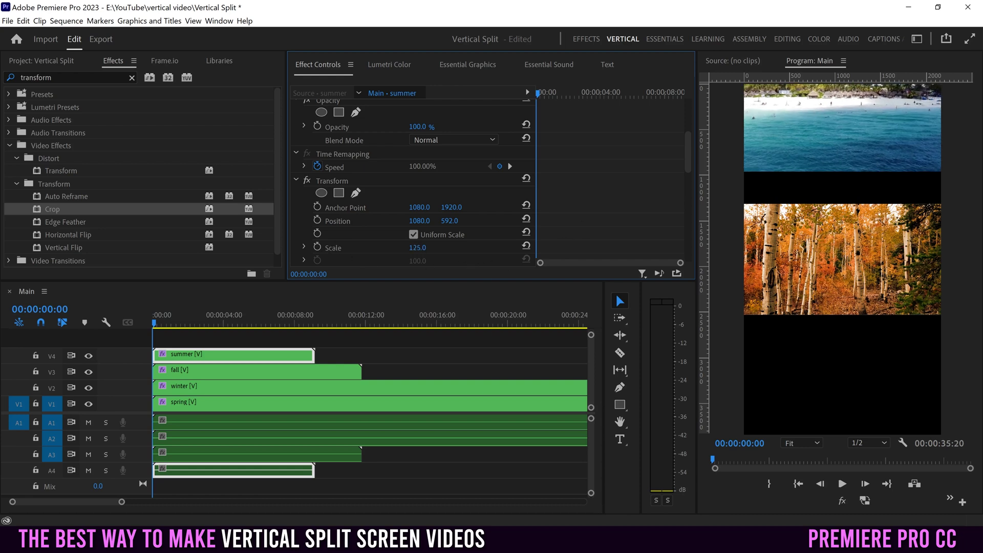
left_click_drag(418, 247, 488, 235)
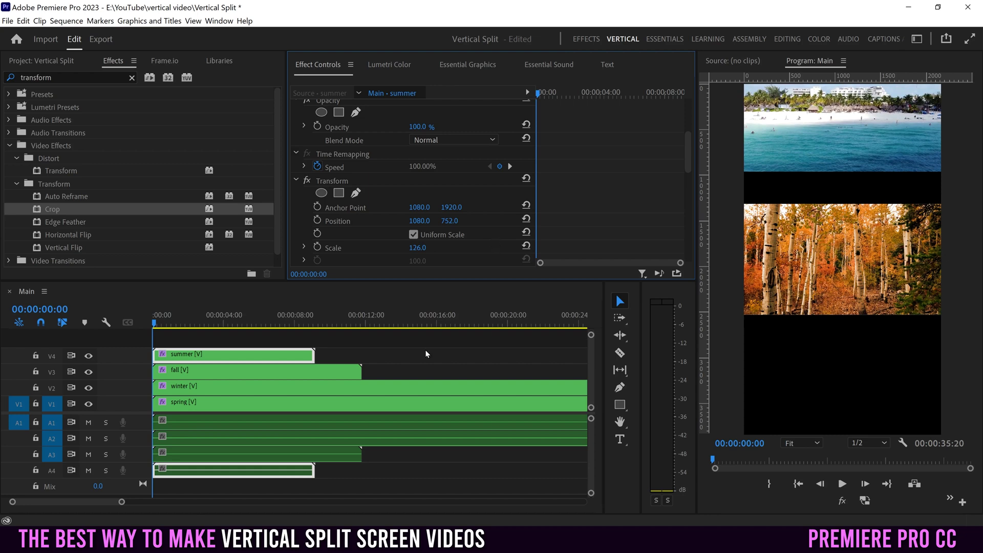
Step: Crop the fall nest on V3 by 25% at the top and 50% at the bottom
left_click(183, 371)
left_click_drag(689, 133, 663, 205)
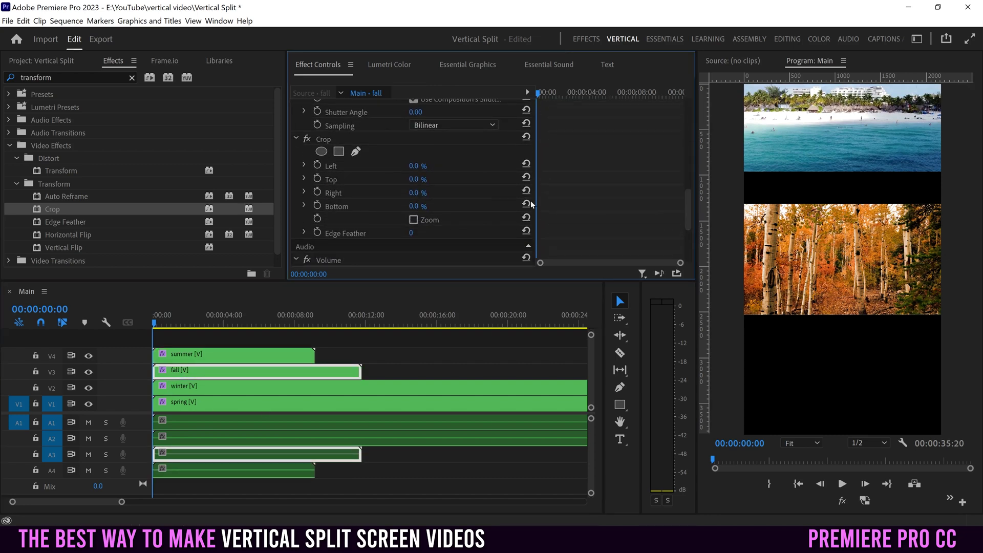
left_click(415, 179)
type("25")
left_click(416, 206)
type("50")
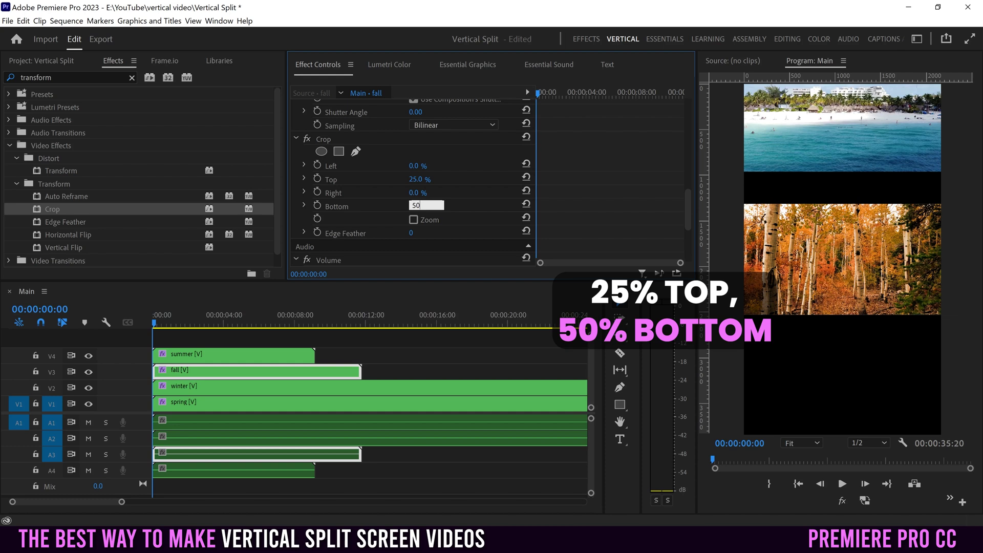
key("Return")
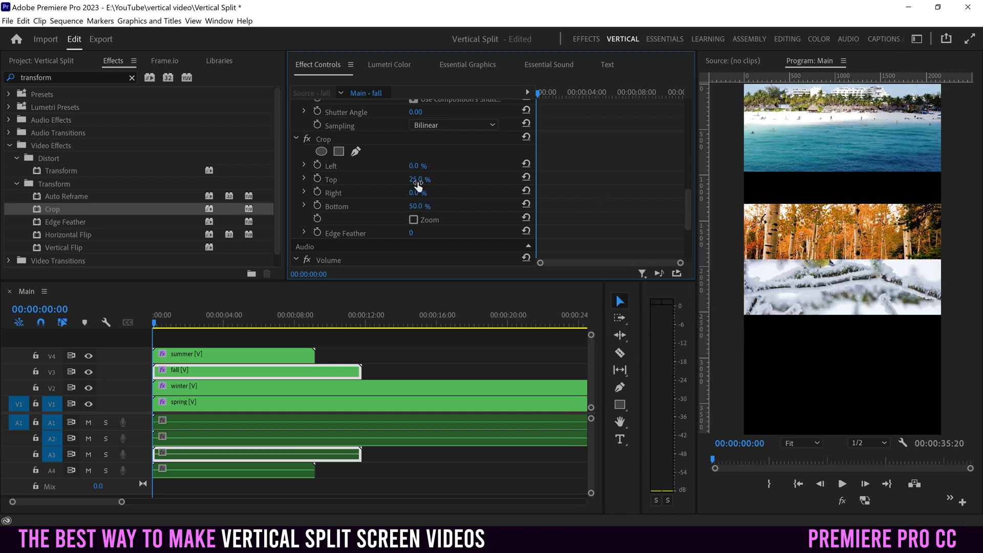
Step: Set the fall clip's Transform vertical position to 1392 and its scale to 119 so it sits directly below summer
left_click_drag(687, 212, 680, 161)
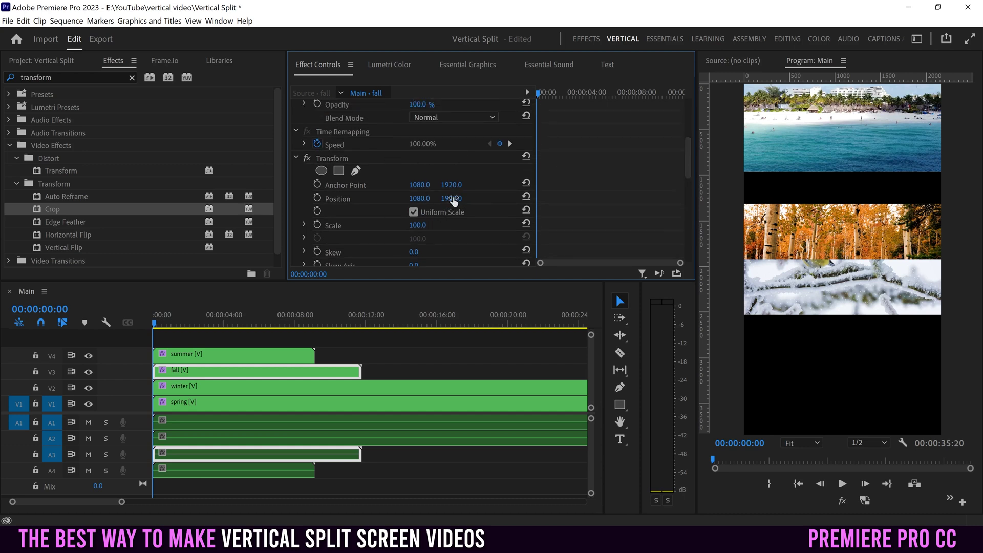
left_click_drag(451, 198, 348, 198)
left_click_drag(417, 225, 445, 199)
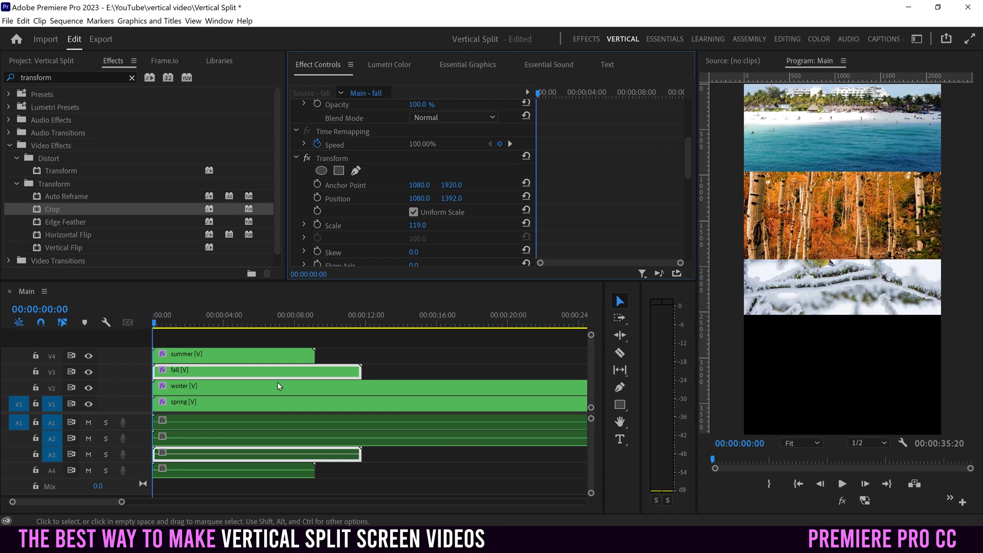
Step: Crop the winter nest on V2 by 50% at the top and 25% at the bottom
left_click(253, 388)
left_click_drag(694, 132, 684, 211)
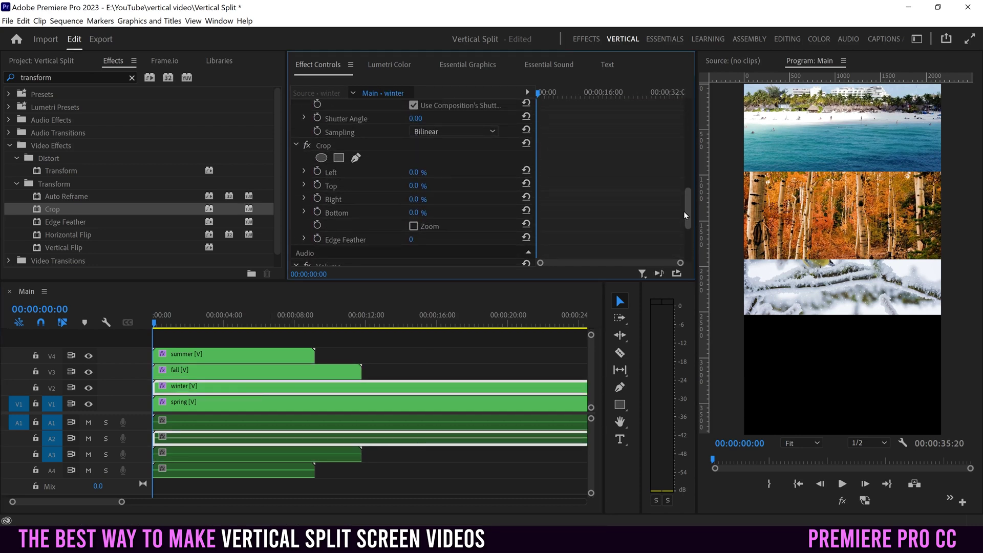
left_click(438, 187)
type("50")
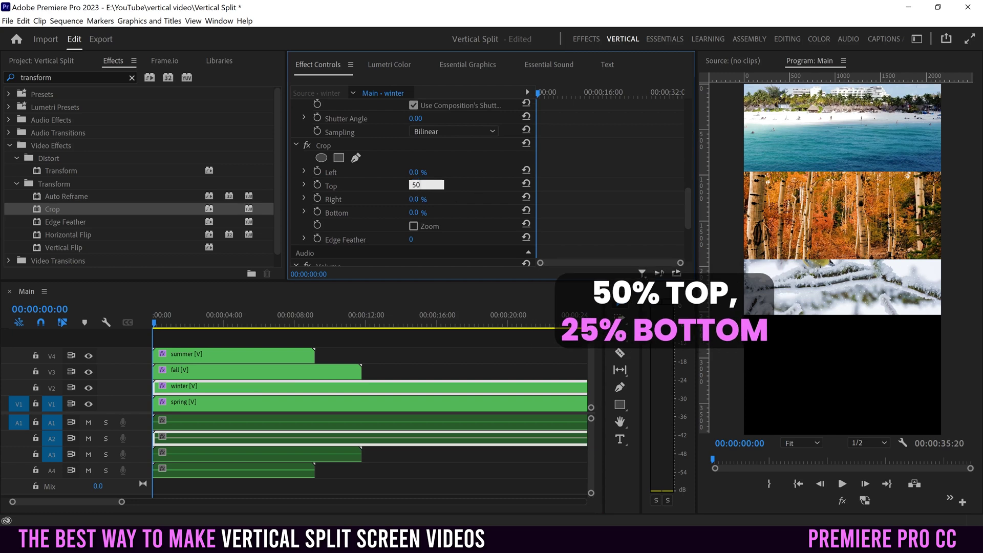
left_click(417, 212)
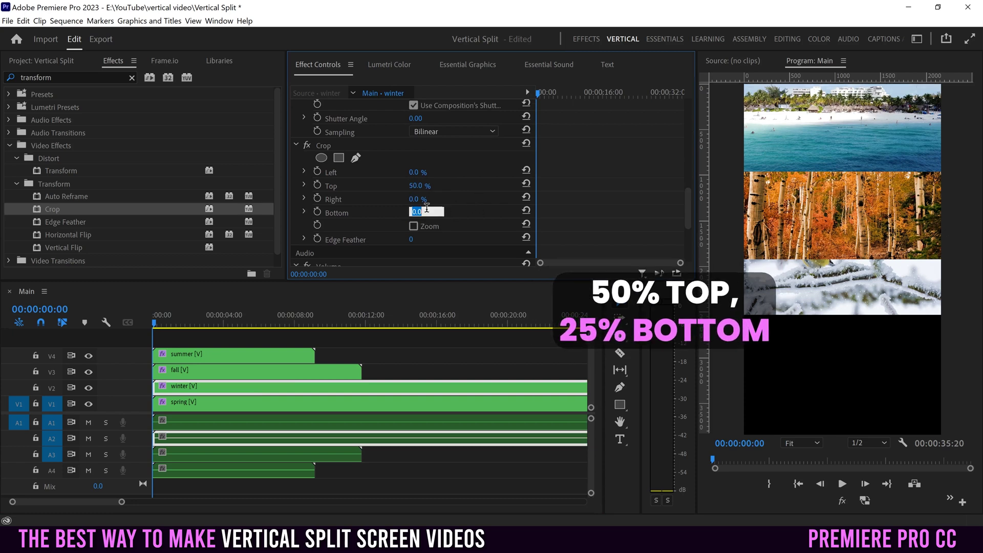
type("25")
key("Return")
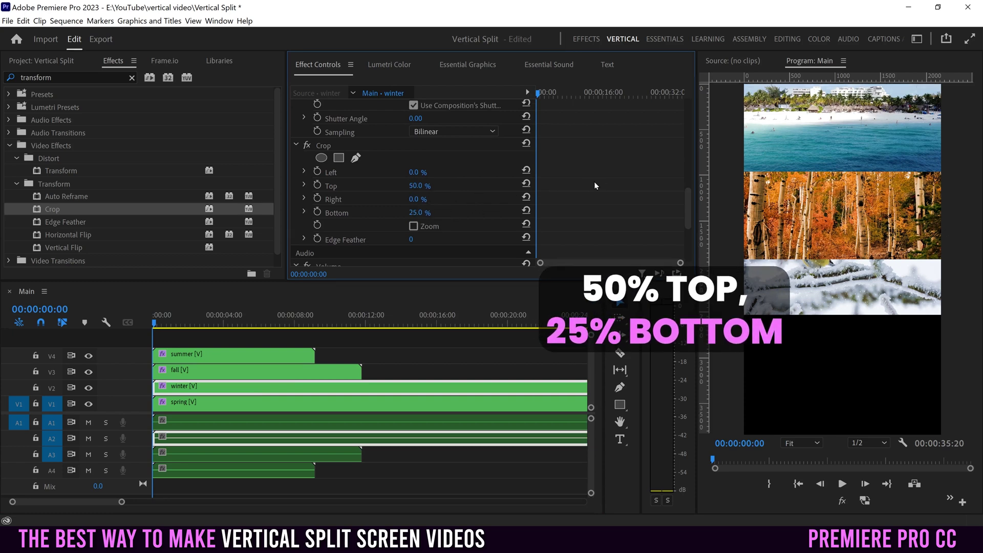
Step: Set the winter clip's Transform vertical position to 2386 and its scale to about 109 to fill the third quarter
left_click_drag(690, 216, 687, 176)
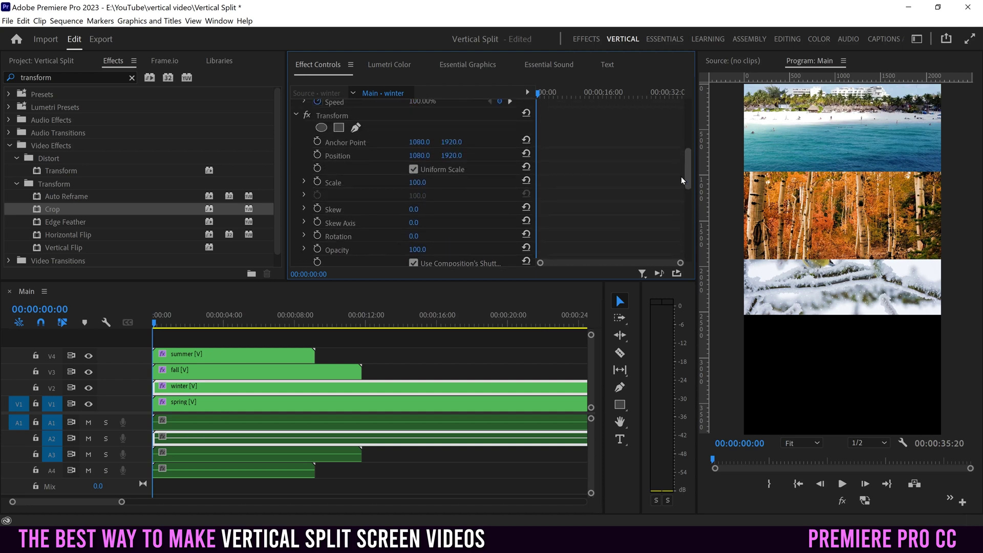
left_click_drag(452, 156, 622, 156)
left_click_drag(418, 182, 427, 183)
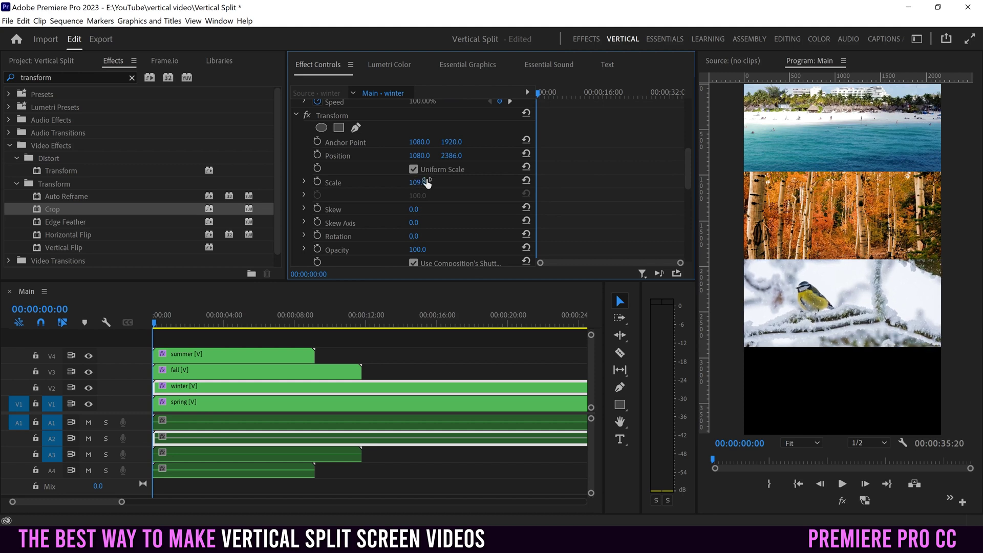
Step: Set the Crop effect's Top value to 75% on the spring nest on V1
left_click(205, 401)
left_click_drag(690, 122, 457, 201)
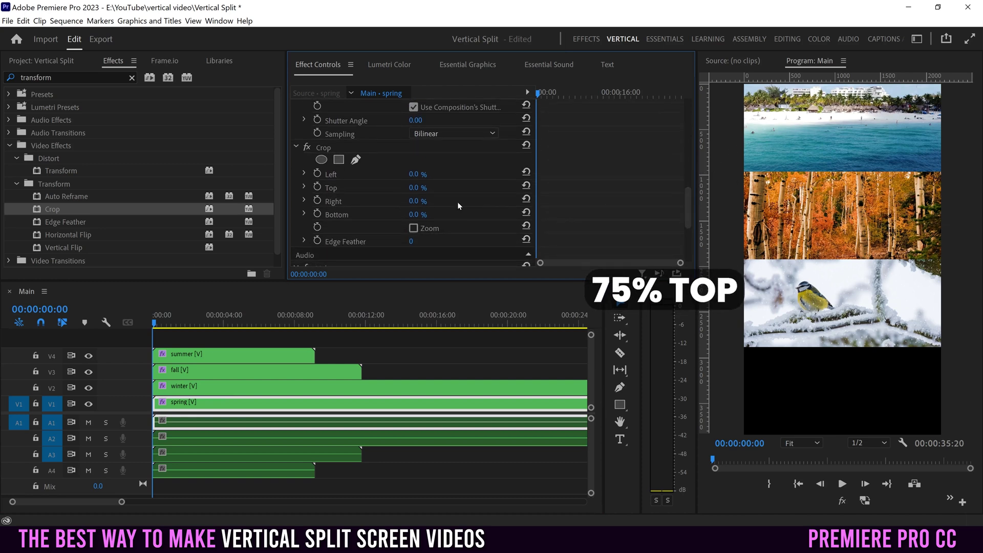
left_click(427, 185)
type("75")
key("Return")
Step: Set the spring clip's Transform vertical position to 3381 and its scale to 104 to fill the lowest quarter
left_click_drag(689, 216, 686, 178)
mouse_move(448, 156)
left_mouse_down()
mouse_move(479, 155)
mouse_move(453, 156)
mouse_move(461, 160)
left_mouse_up()
left_click_drag(417, 182, 453, 160)
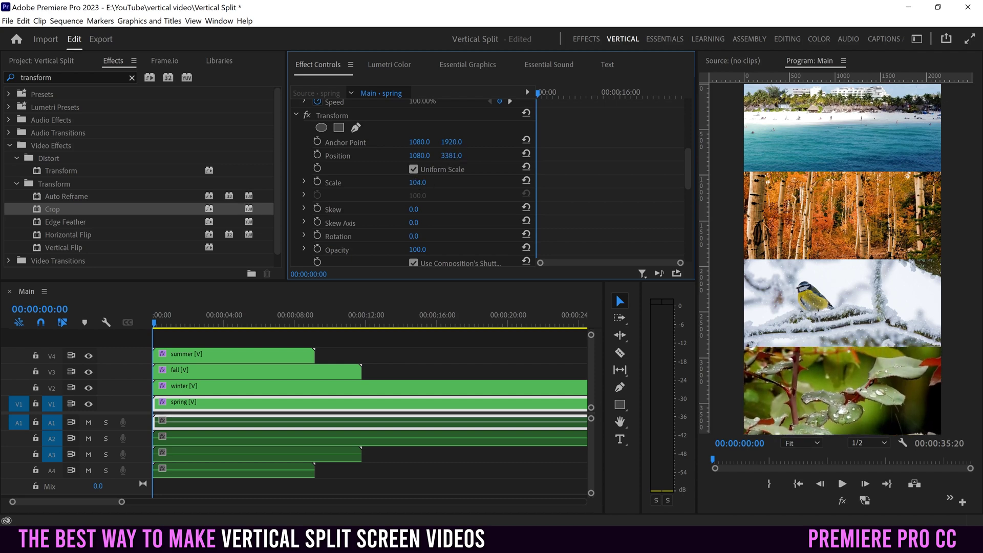
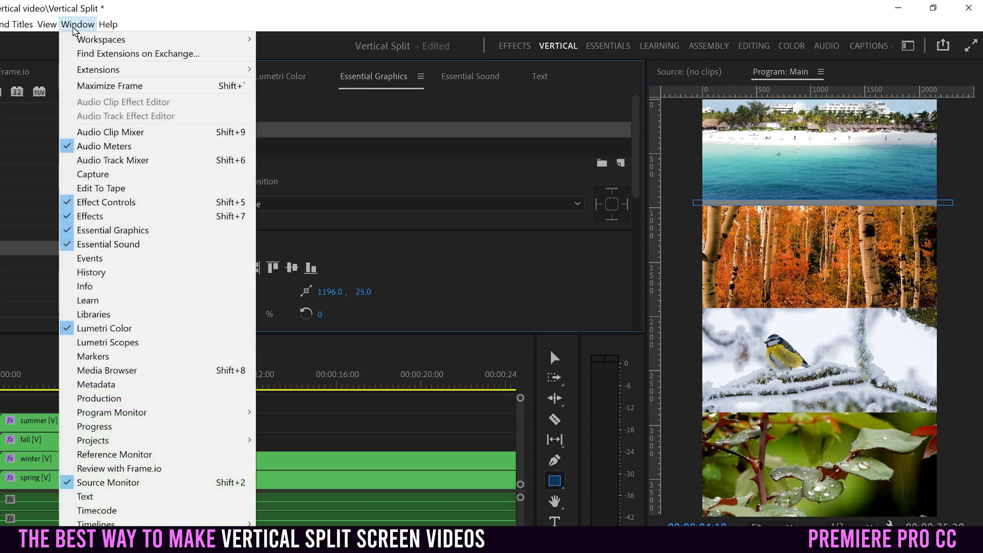
Step: Change the fill color of the rectangle between the summer and fall clips to black (000000)
left_click(375, 8)
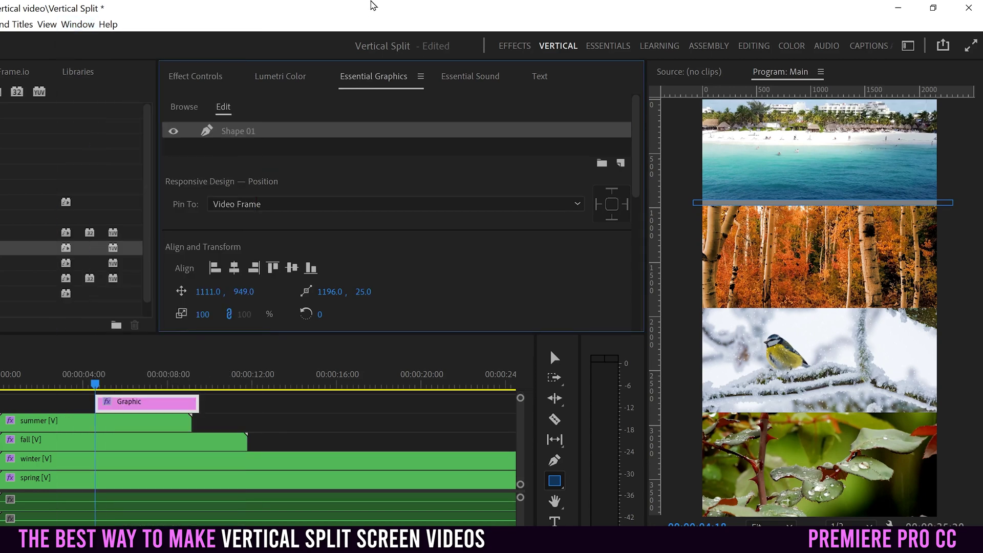
scroll(634, 108, "down", 5)
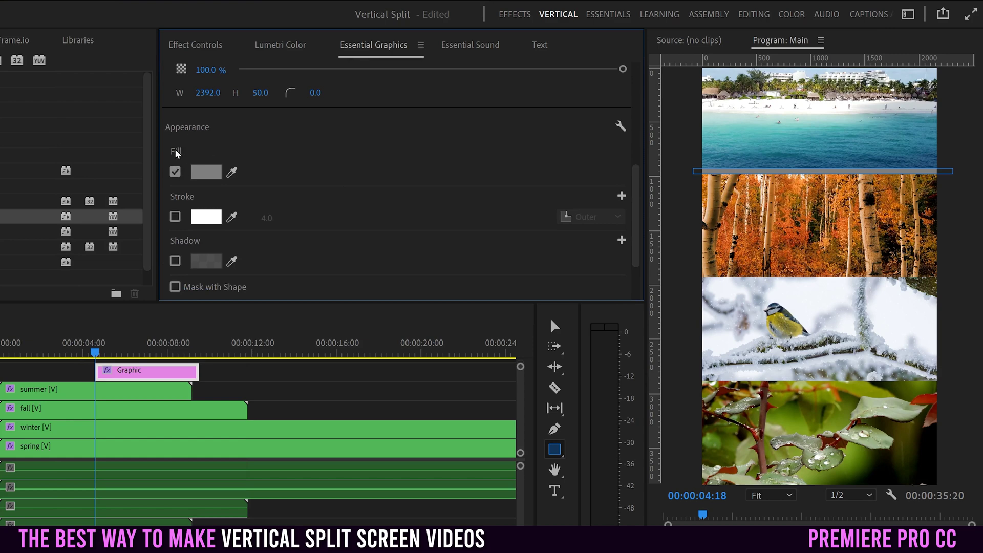
left_click(209, 178)
left_click_drag(262, 244, 194, 172)
left_click(535, 177)
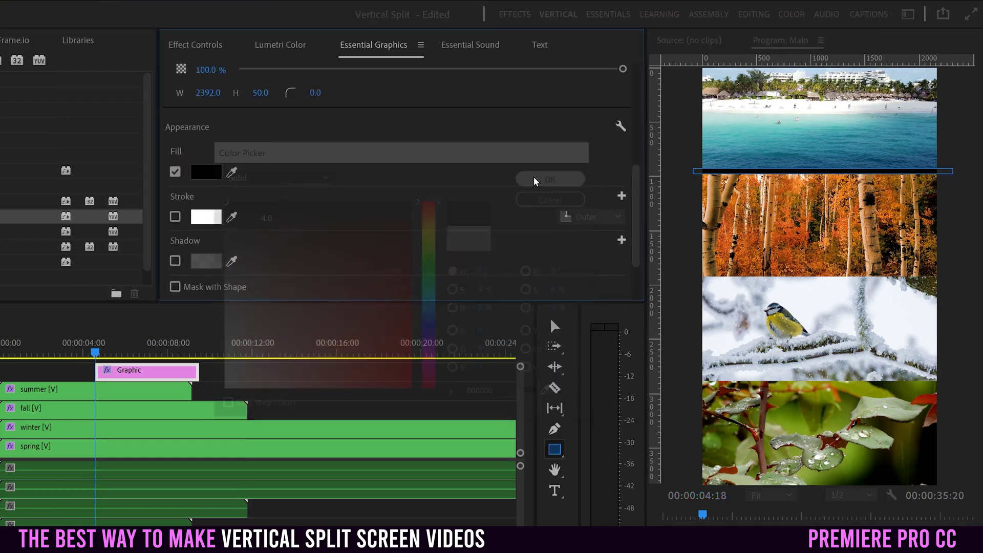
Step: Rename the graphic's Shape 01 layer as top line
scroll(635, 206, "up", 1)
scroll(635, 206, "up", 5)
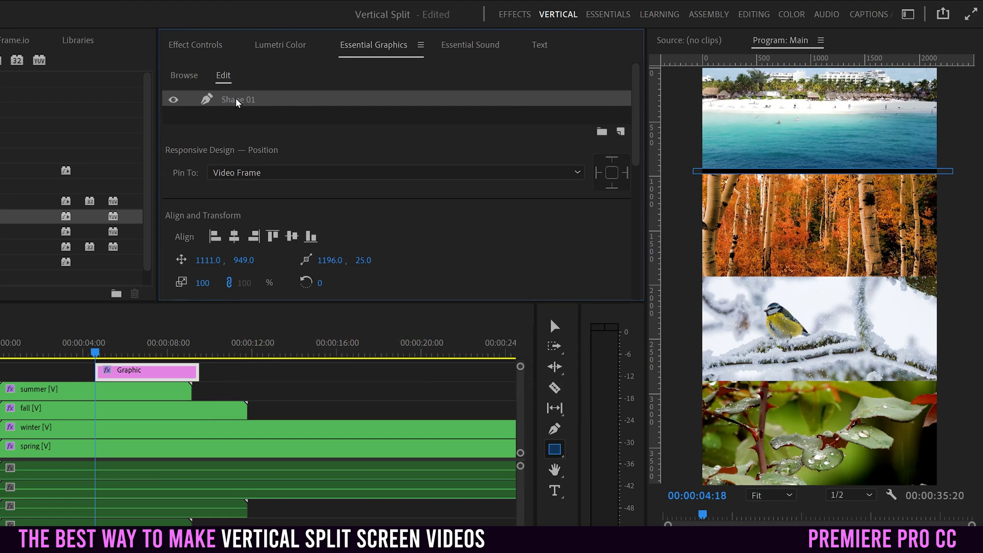
double_click(238, 100)
type("top l")
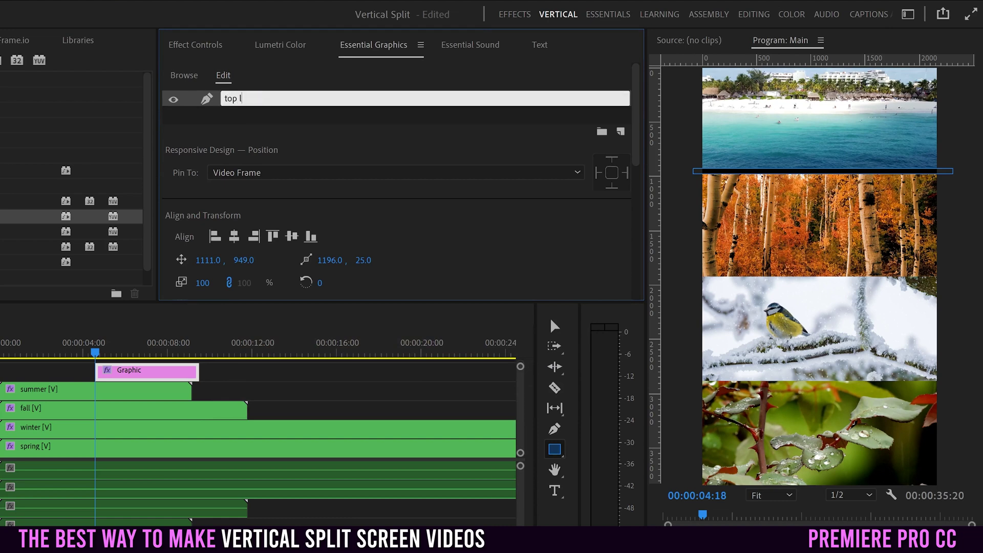
type("ine")
key("Return")
Step: Duplicate the top line layer twice so the graphic holds three line layers
left_click(243, 103)
right_click(236, 105)
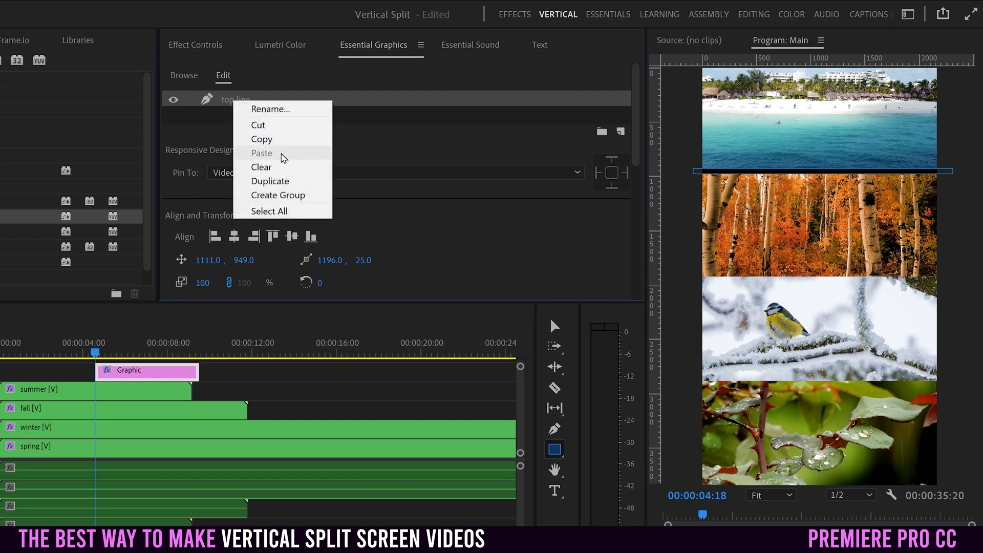
left_click(281, 180)
right_click(234, 117)
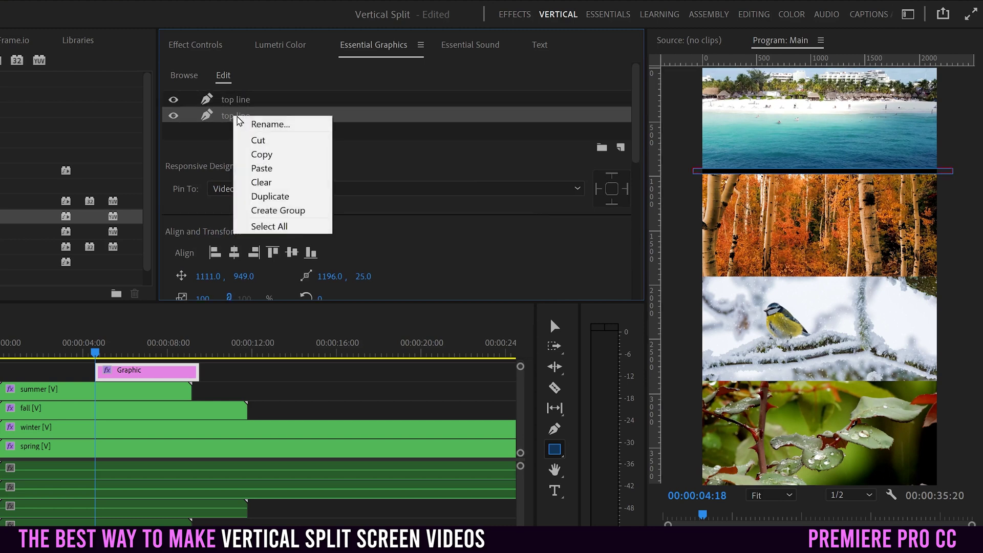
left_click(270, 197)
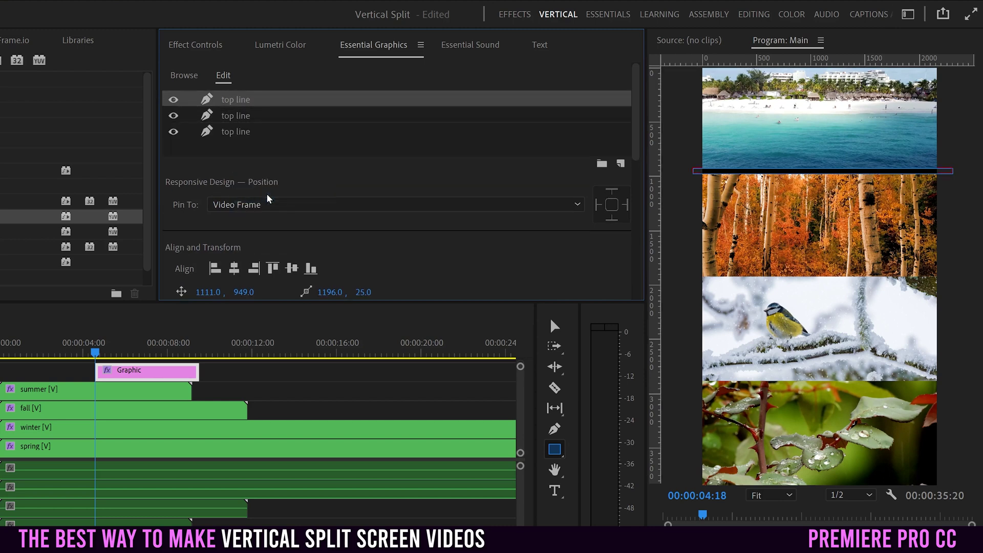
Step: Rename the second line layer as middle line and the third as bottom line
double_click(229, 116)
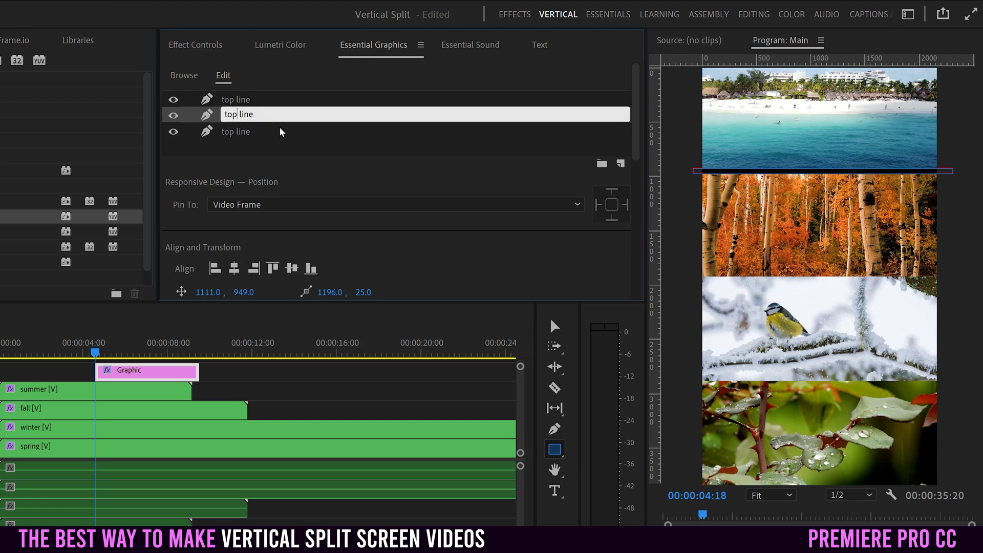
key("BackSpace")
key("BackSpace")
type("mi")
left_click(241, 132)
double_click(233, 131)
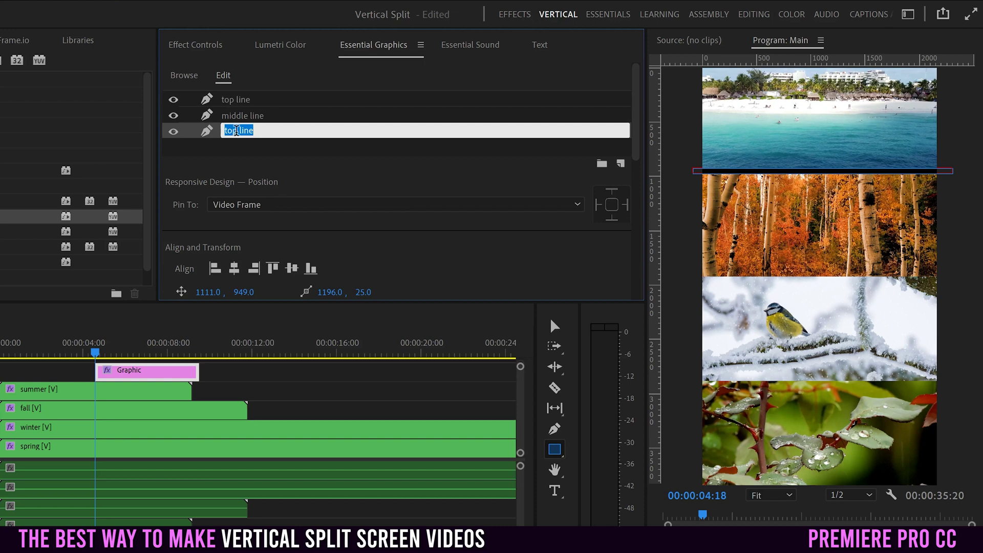
left_click(236, 130)
left_click(273, 148)
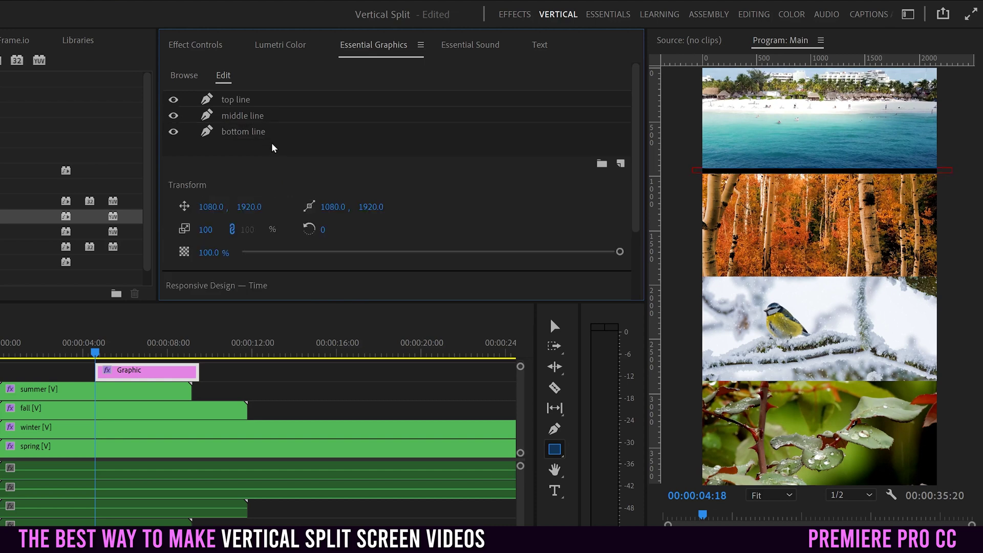
Step: Center the middle line layer vertically in the video frame
left_click(236, 117)
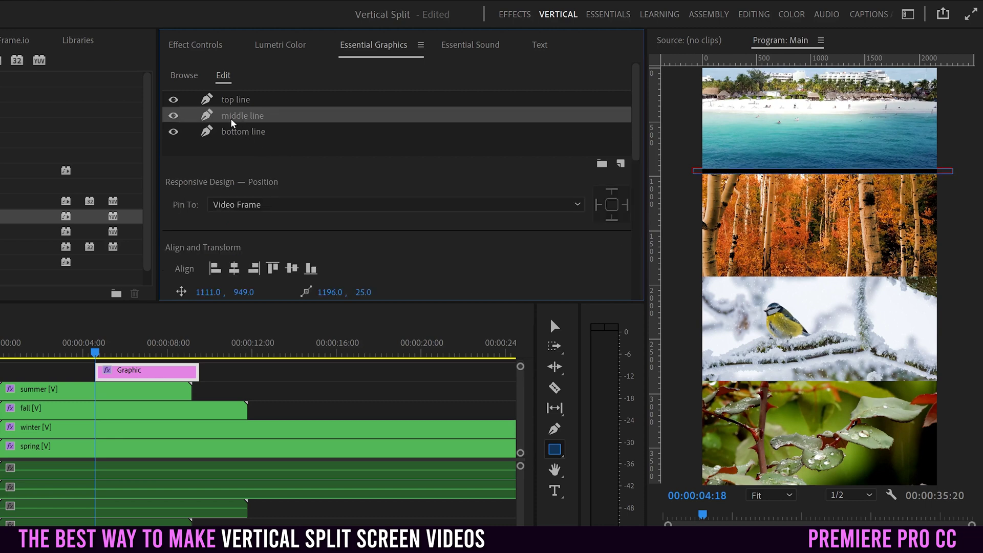
left_click_drag(635, 141, 636, 172)
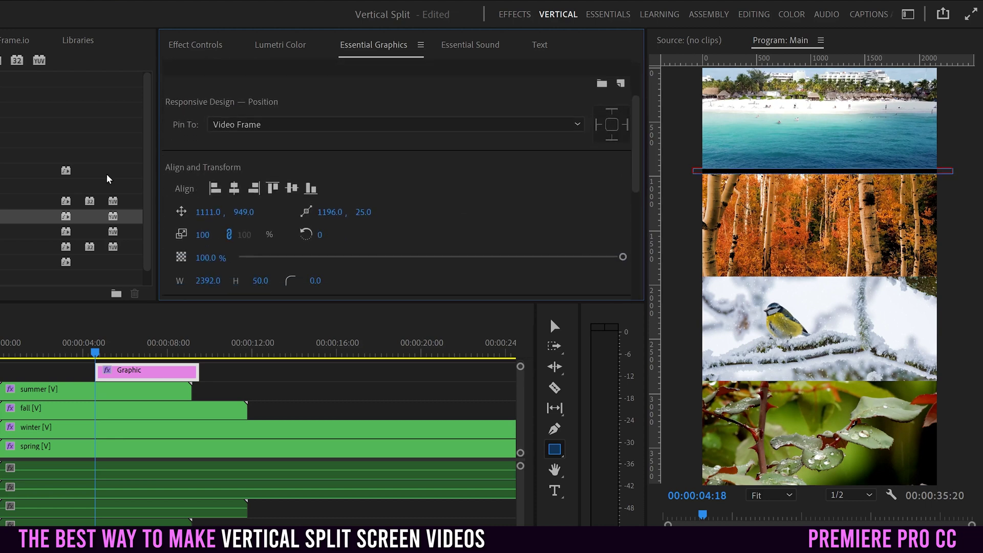
left_click(292, 189)
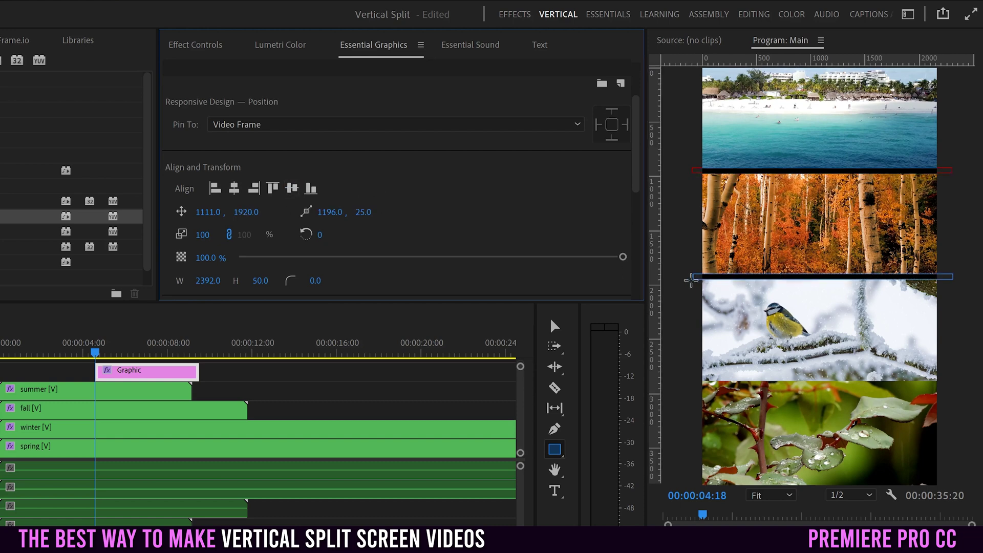
Step: Align the bottom line layer to the bottom of the video frame
mouse_move(635, 193)
left_mouse_down()
mouse_move(638, 152)
mouse_move(636, 195)
left_mouse_up()
left_click(241, 126)
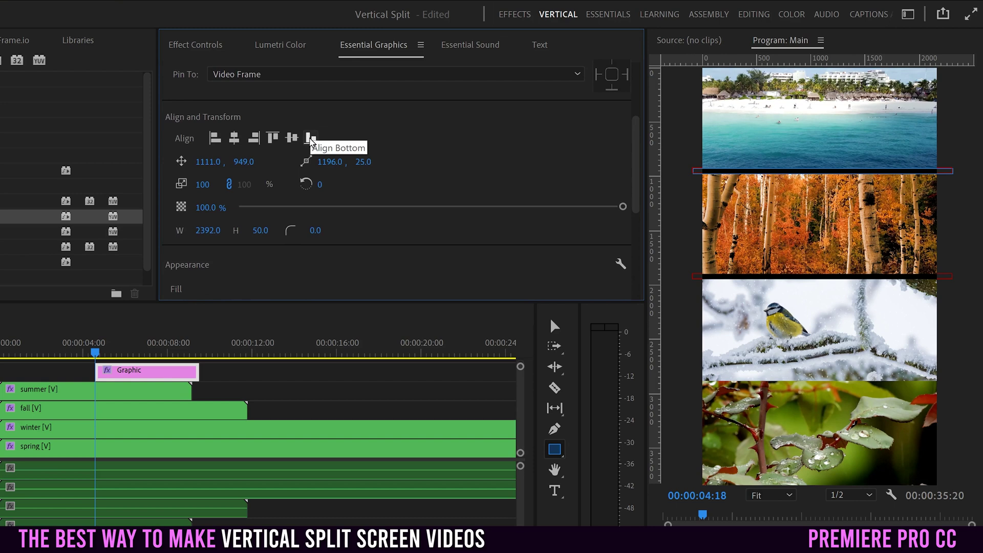
left_click(310, 138)
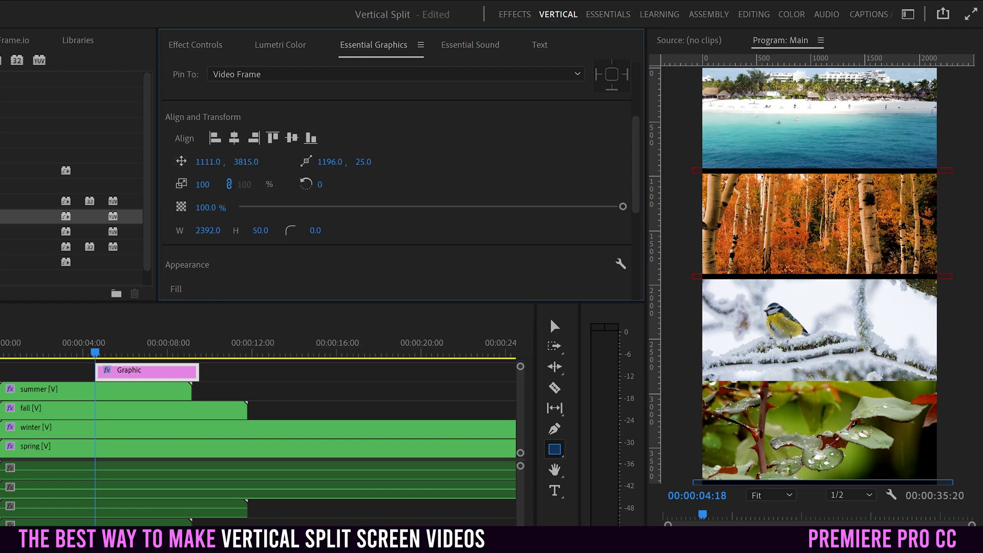
Step: Move the bottom line layer up to the boundary between the winter and spring clips
mouse_move(242, 159)
left_mouse_down()
mouse_move(226, 160)
mouse_move(235, 161)
left_mouse_up()
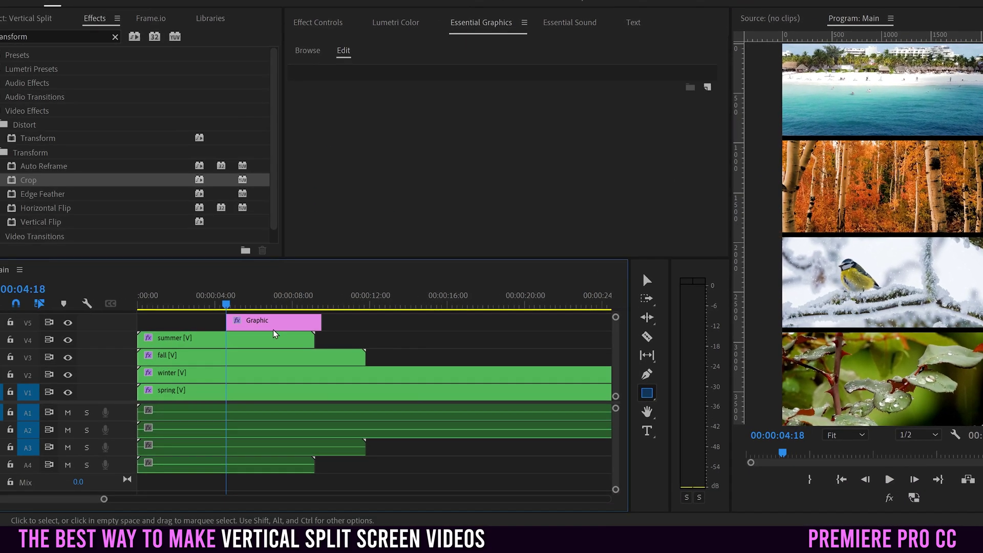
Step: Extend the Graphic clip on V5 to run from the sequence start to the end of the longest season clip
left_click(191, 363)
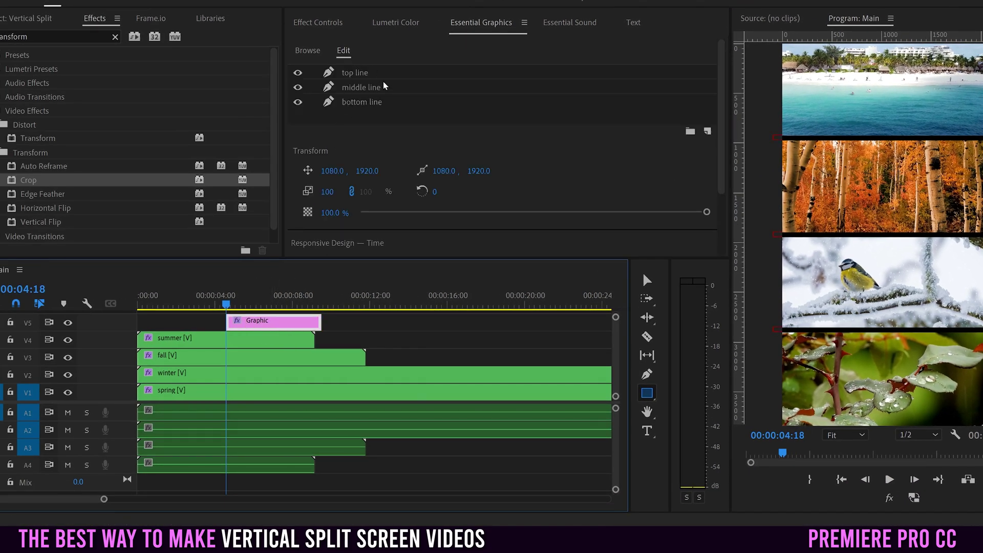
left_click_drag(228, 322, 139, 321)
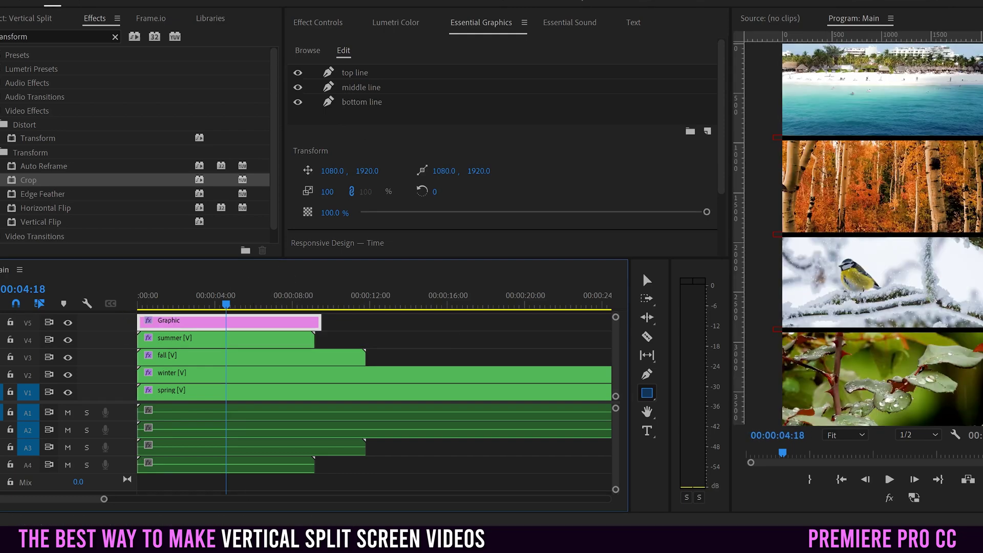
left_click_drag(105, 501, 146, 499)
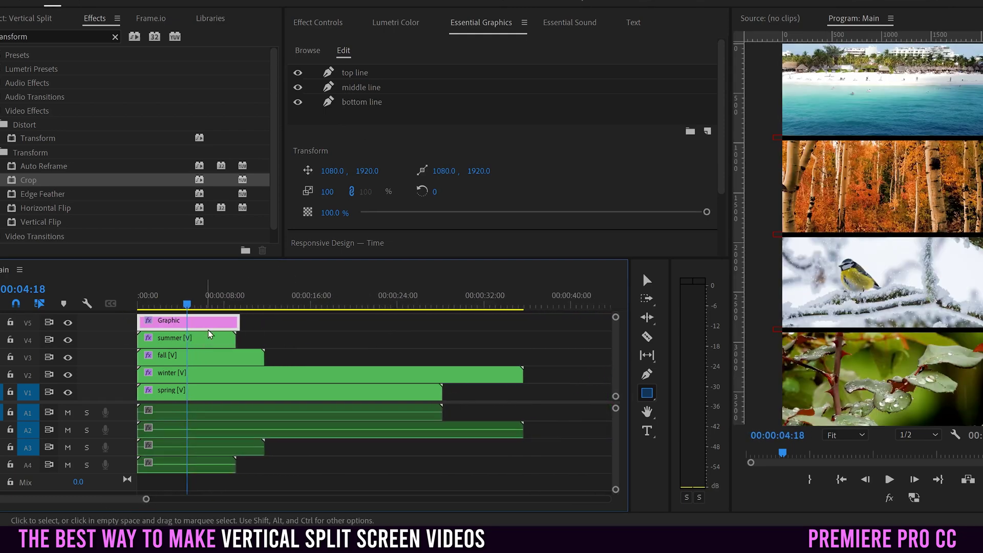
left_click_drag(236, 320, 522, 320)
left_click_drag(331, 303, 296, 304)
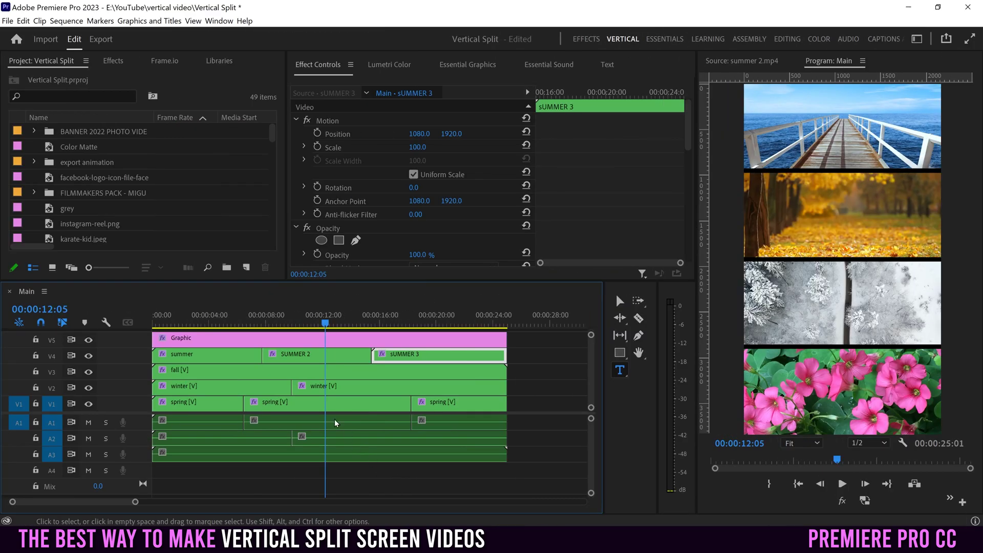
Step: Review the three consecutive summer clips on V4 at several points in the timeline
left_click(291, 355)
left_click(410, 357)
left_click(210, 360)
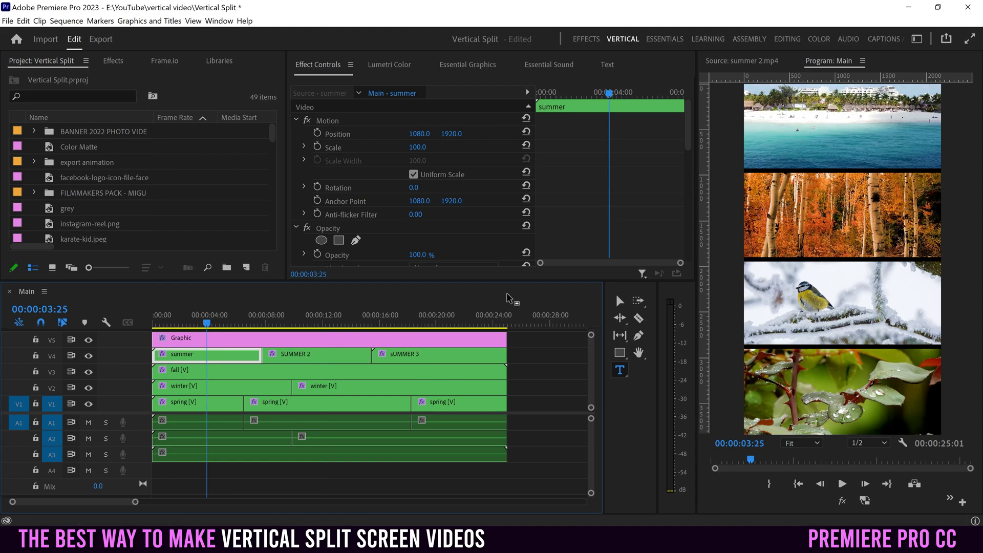
left_click_drag(236, 325, 286, 324)
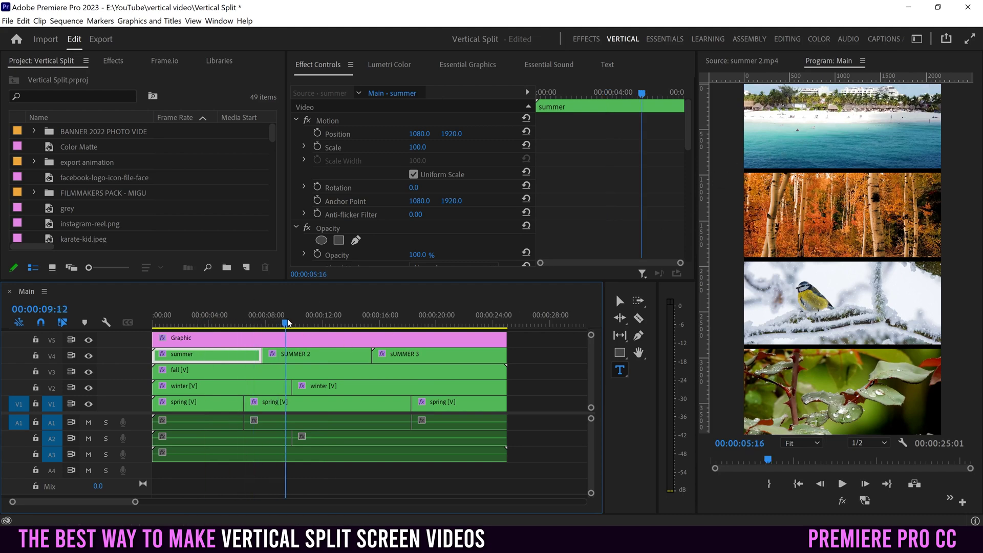
left_click(319, 363)
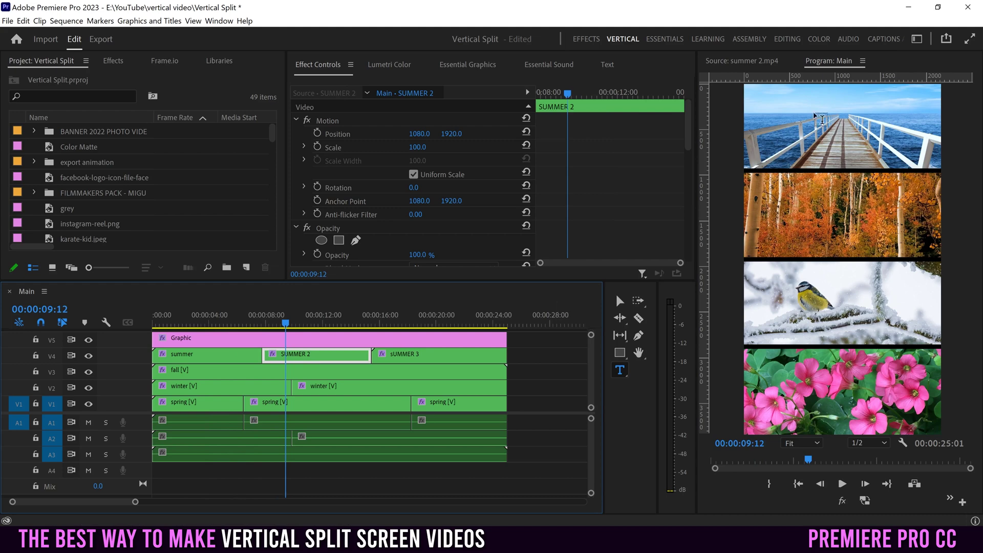
left_click_drag(379, 314, 413, 314)
left_click(420, 357)
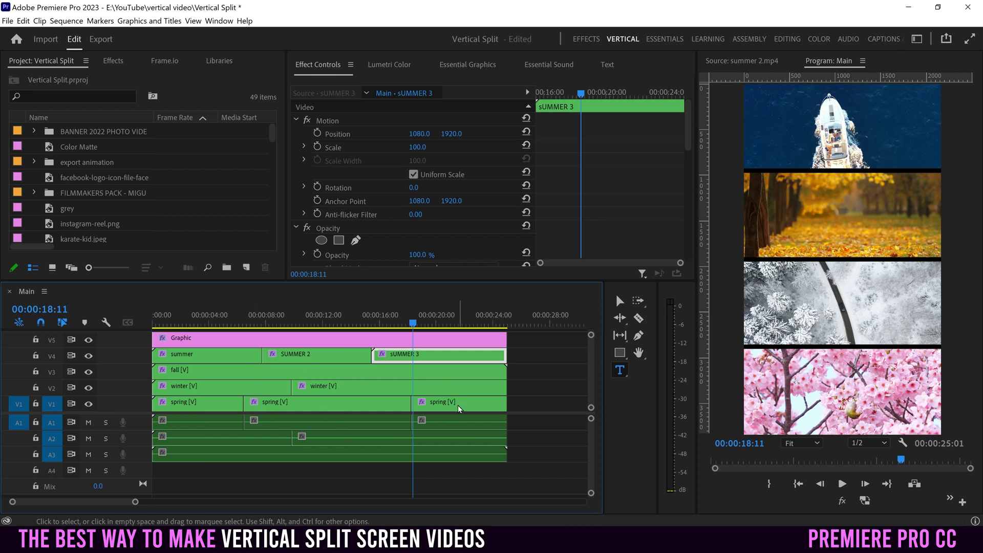
Step: Delete SUMMER 2 and SUMMER 3 from V4 and place summer 4.mp4 and summer 2.mp4 end to end on that track
left_click_drag(530, 352, 337, 358)
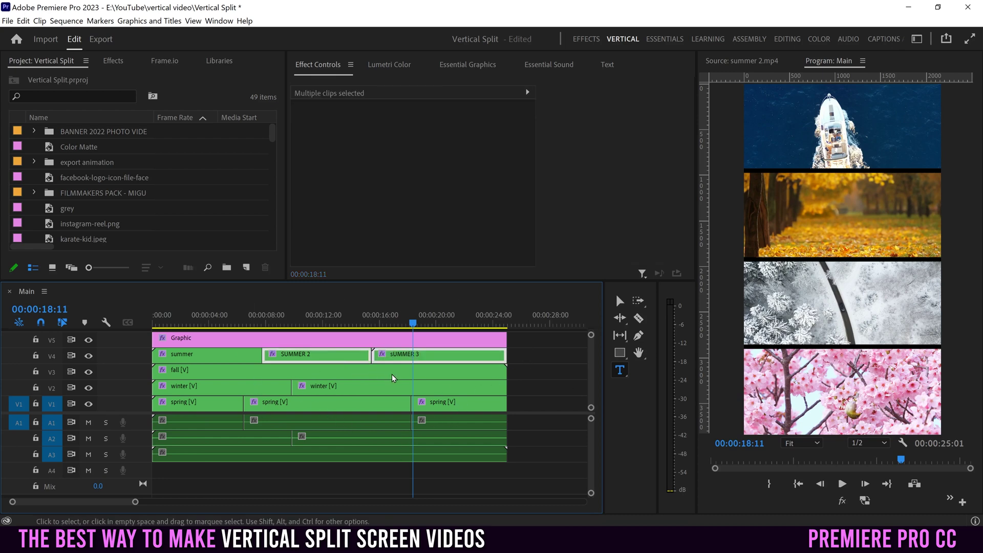
key("Delete")
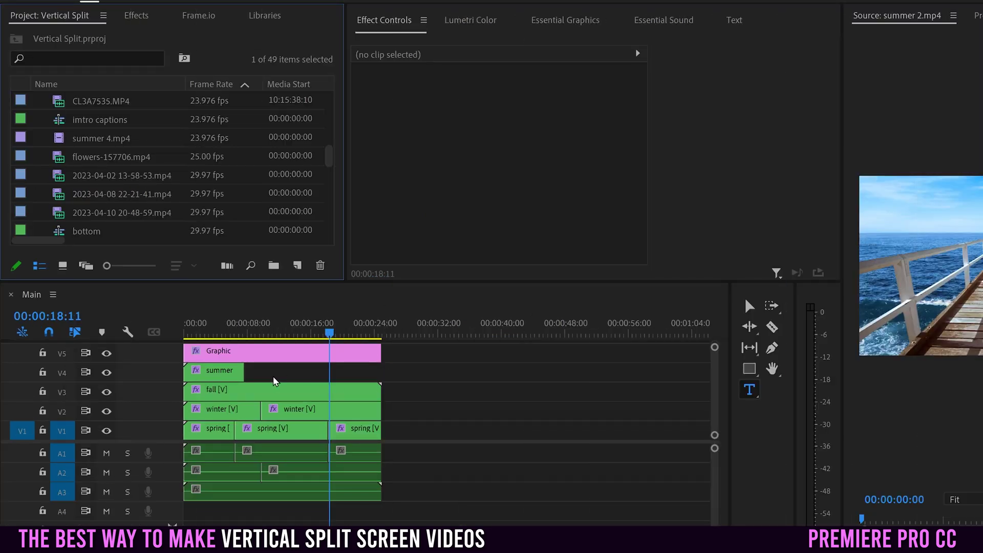
left_click_drag(62, 138, 285, 371)
left_click_drag(327, 152, 324, 178)
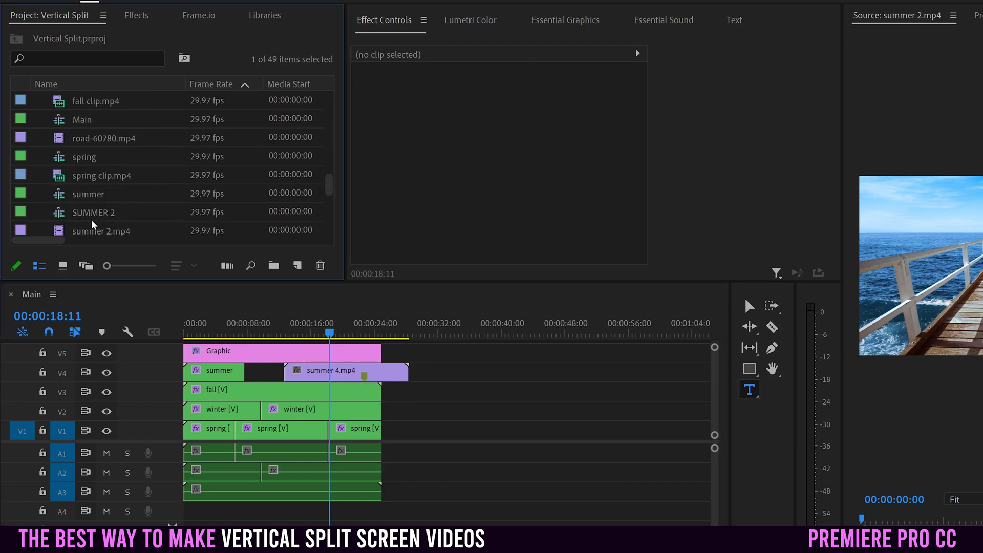
left_click_drag(66, 234, 389, 346)
left_click(391, 337)
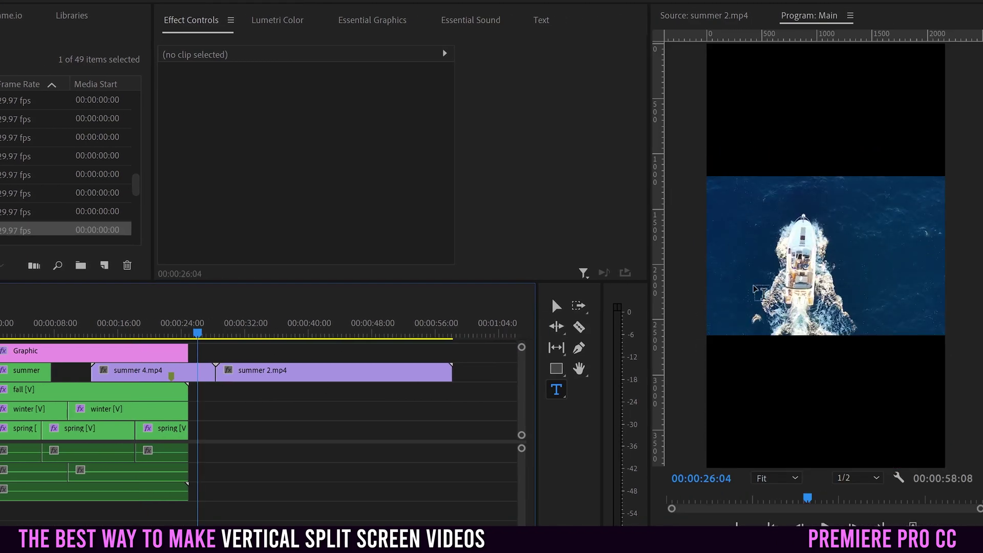
left_click(257, 334)
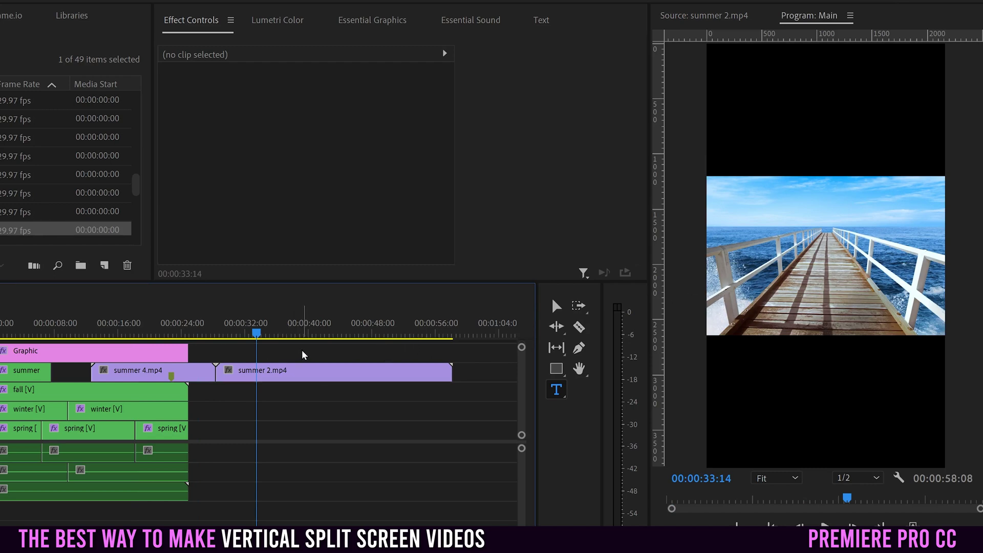
Step: Set summer 4.mp4 and summer 2.mp4 to the sequence's frame size
left_click_drag(291, 350, 197, 376)
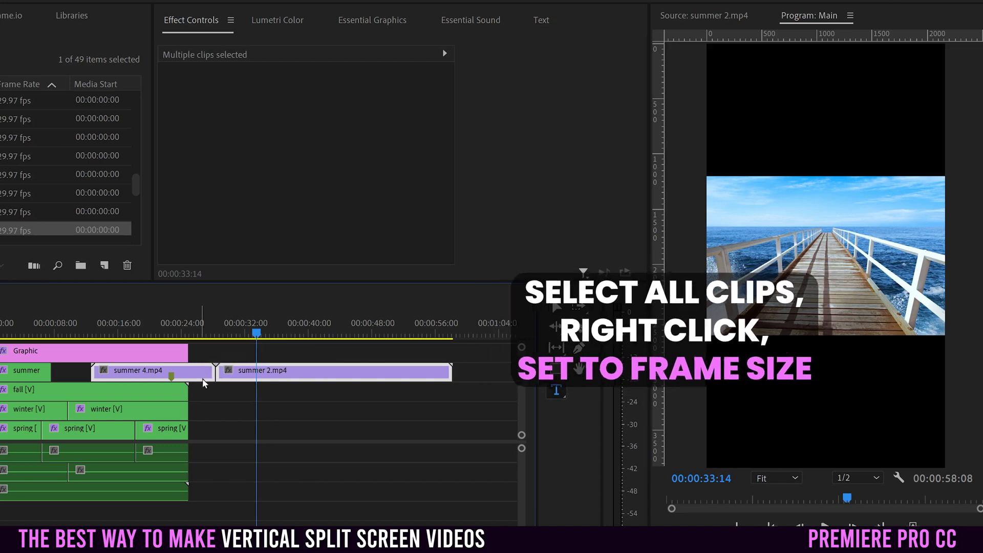
right_click(244, 378)
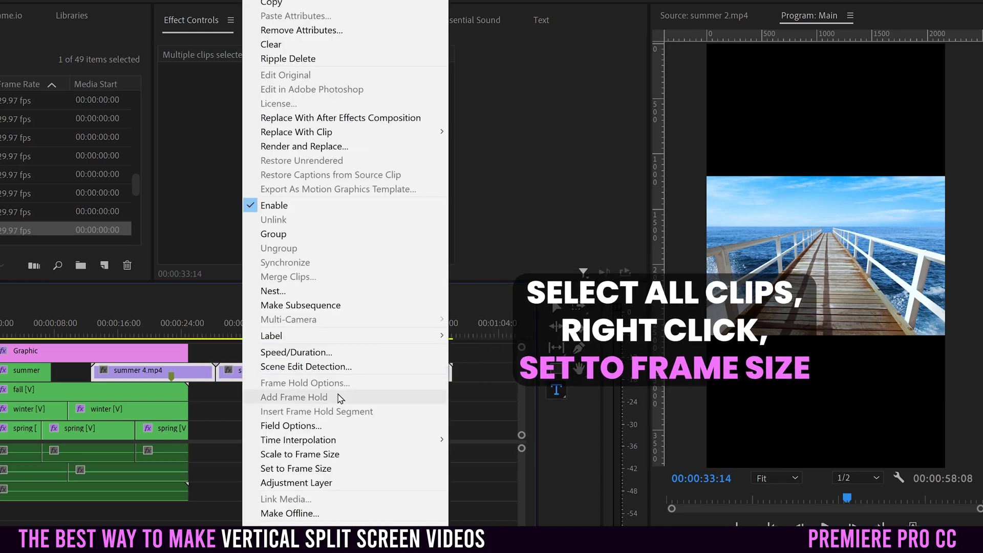
left_click(288, 470)
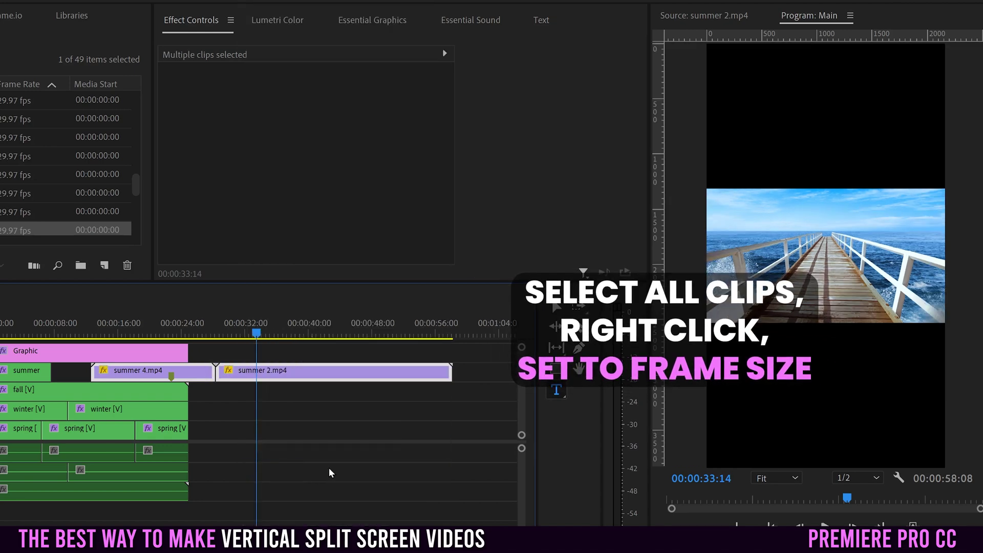
left_click(230, 355)
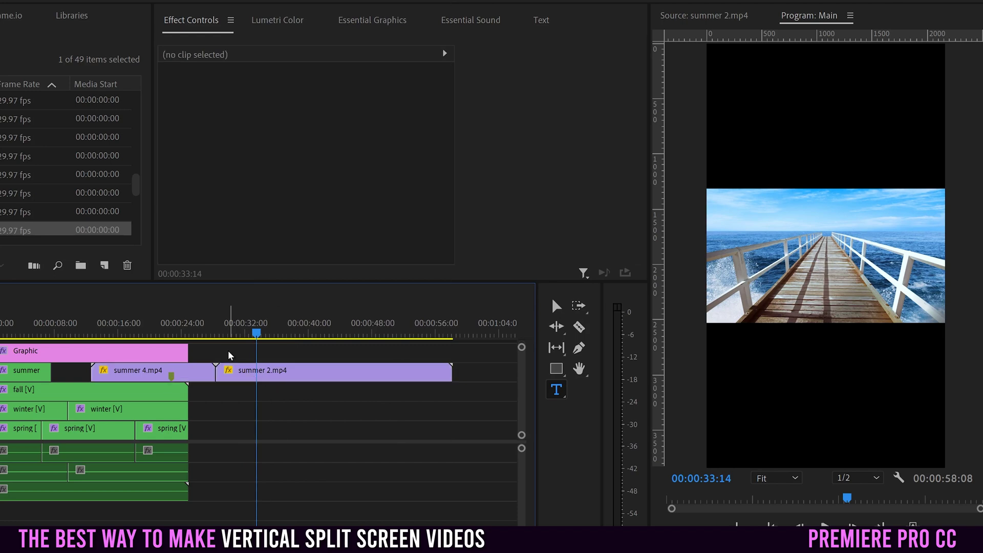
Step: Nest the summer 4.mp4 clip as a sequence named sUMMER 2
left_click(151, 379)
right_click(151, 378)
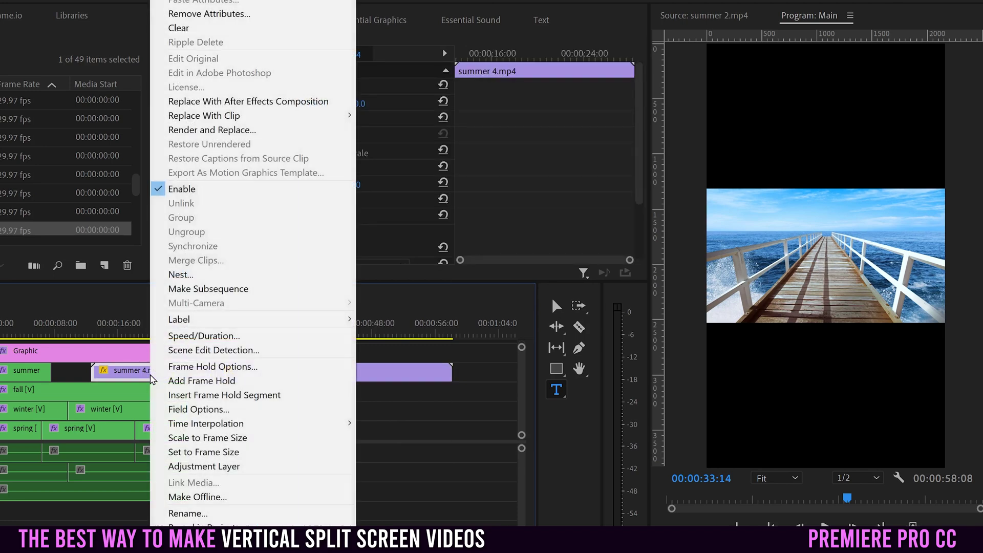
left_click(205, 275)
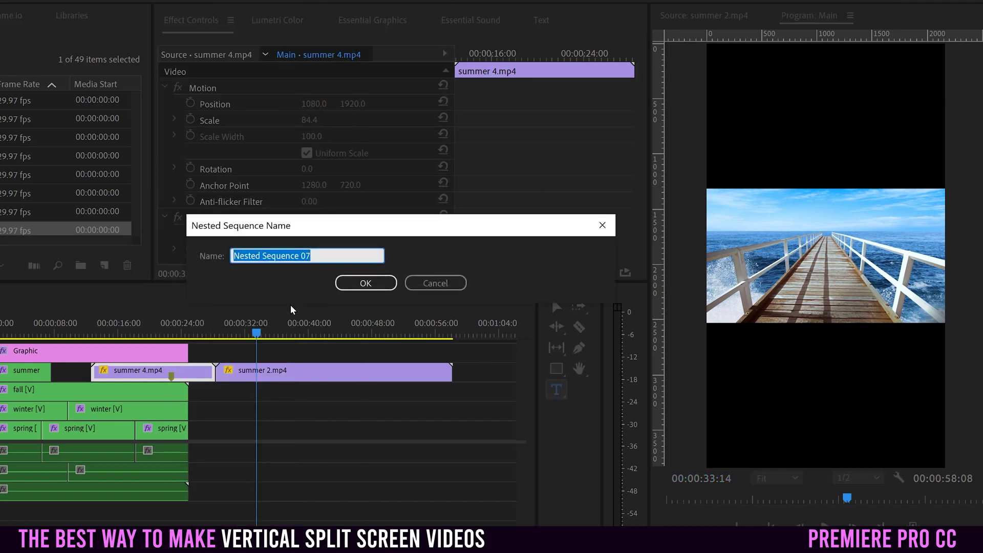
type("sUMMER 2")
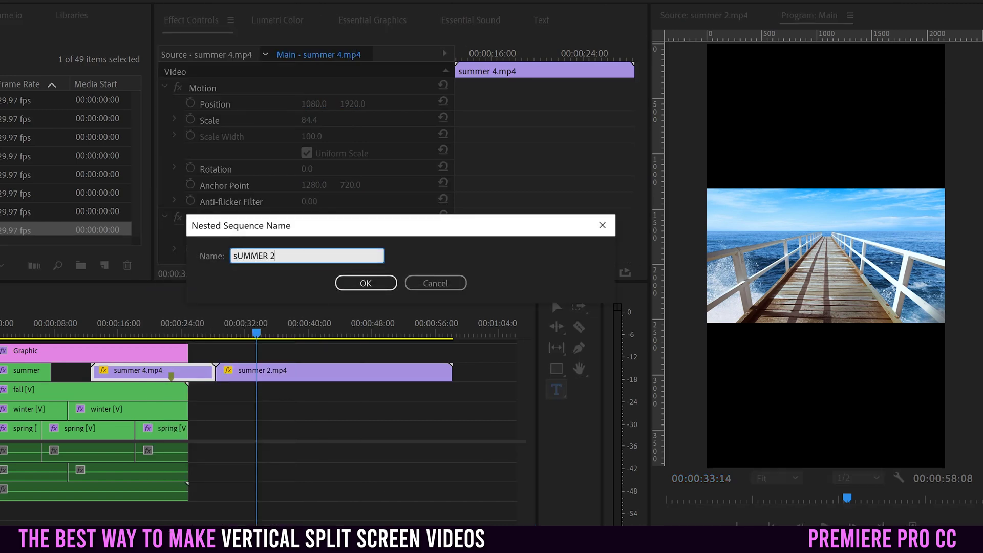
left_click(365, 284)
Step: Nest the summer 2.mp4 clip as a sequence named sUMMER 3
left_click(267, 378)
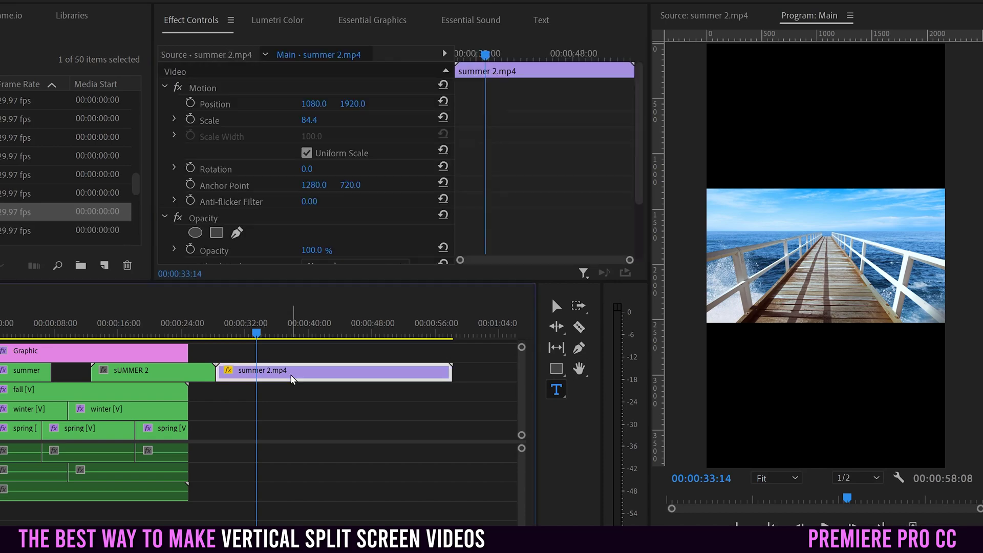
right_click(290, 379)
left_click(338, 275)
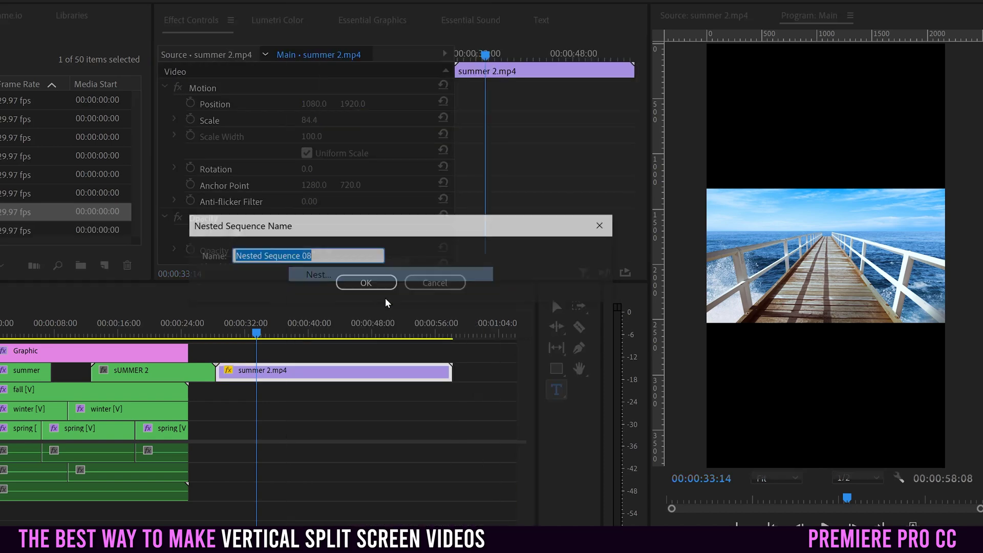
type("sUMMER 3")
left_click(381, 283)
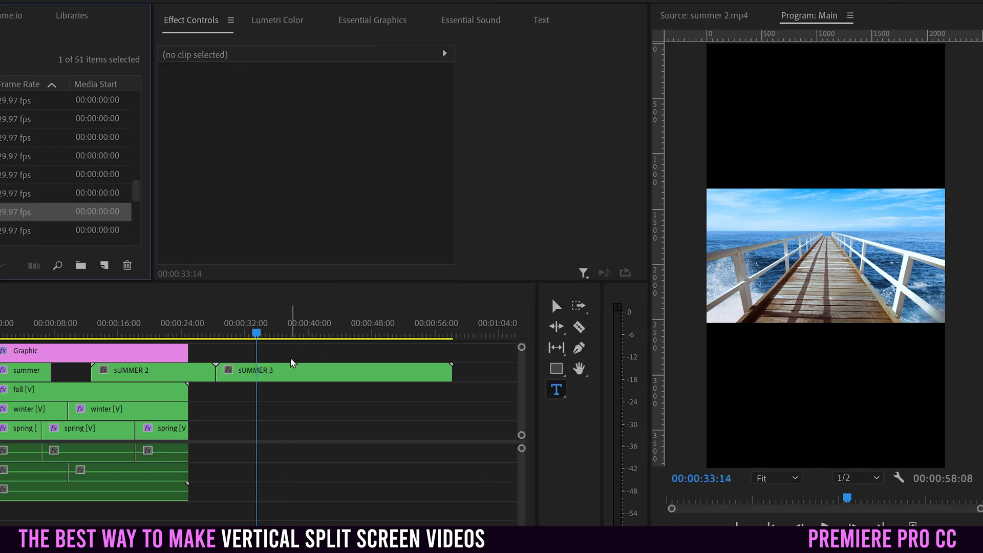
left_click(281, 378)
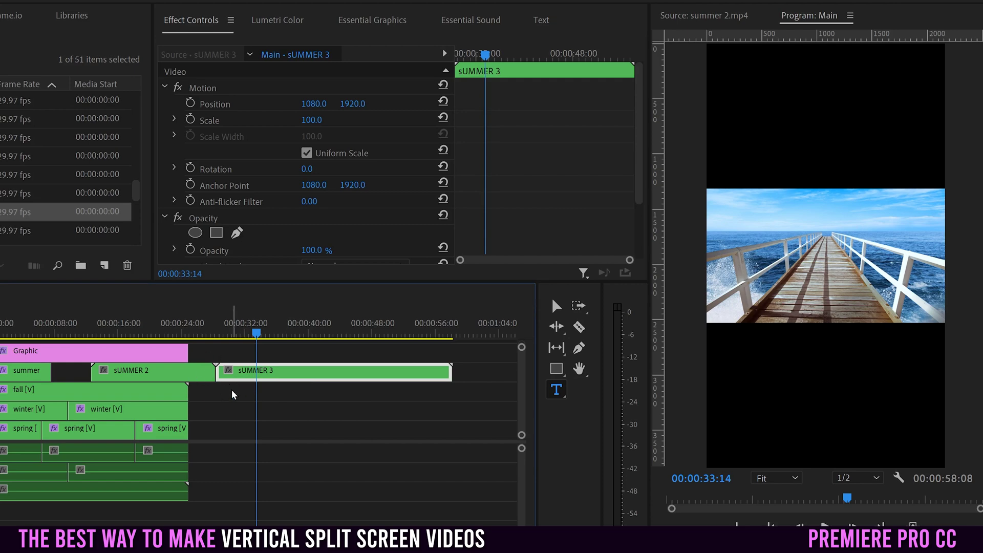
left_click(15, 376)
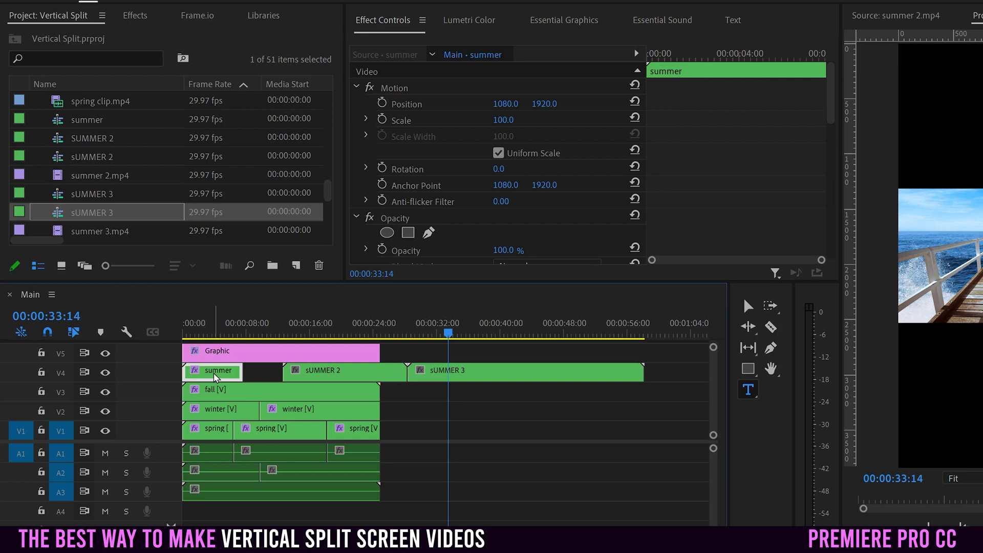
left_click(229, 399)
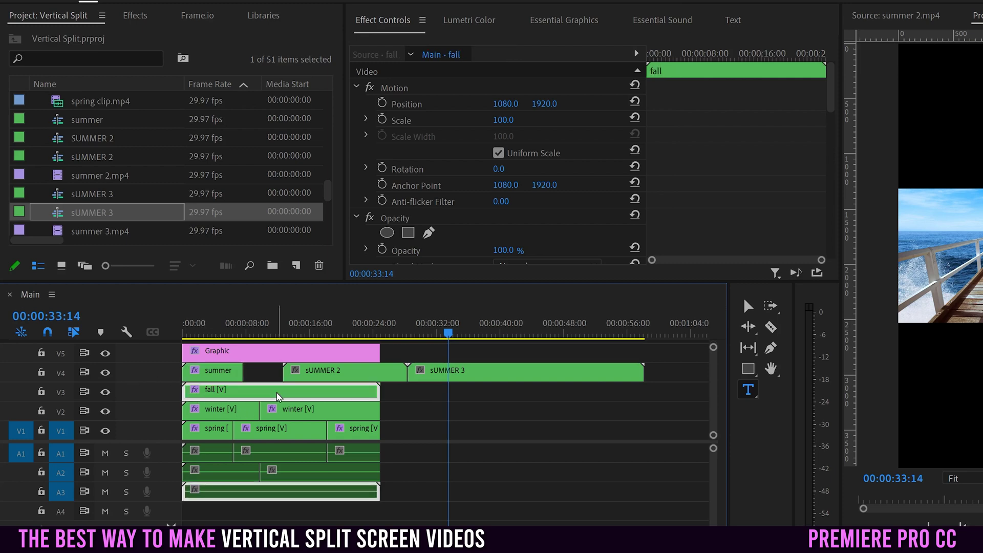
left_click(231, 409)
Step: Copy the Transform and Crop effects from the first summer clip on V4
left_click(220, 376)
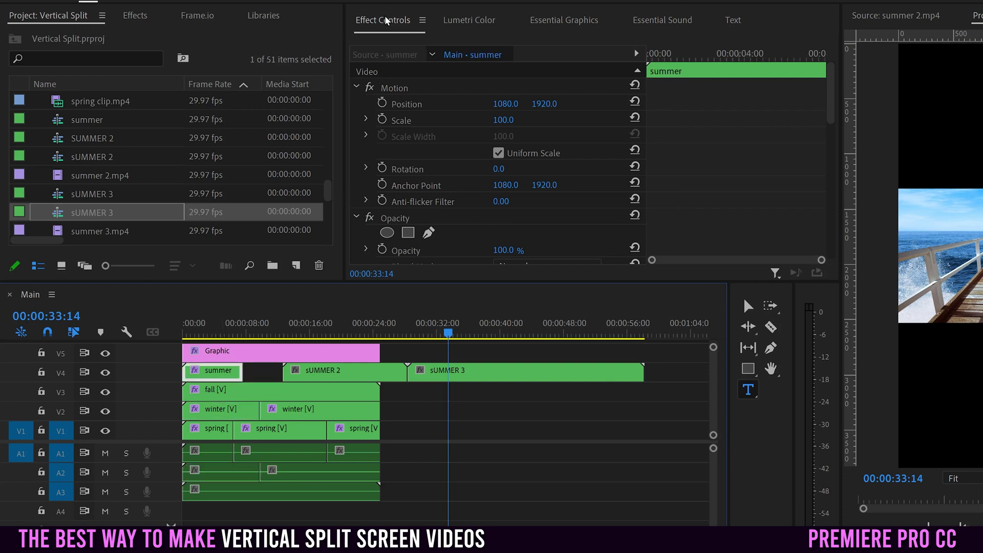
left_click_drag(830, 103, 804, 200)
left_click(413, 138)
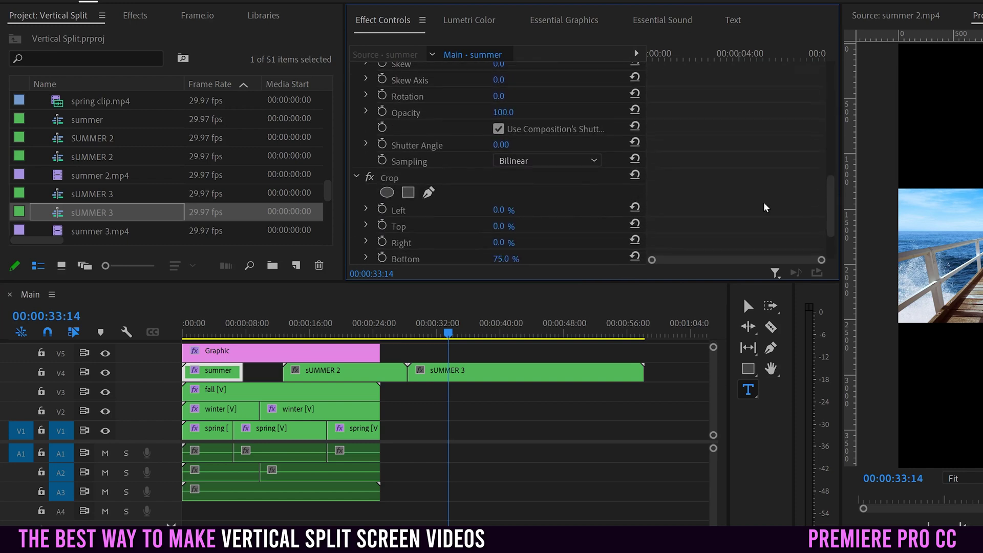
left_click(394, 179, "ctrl")
left_click_drag(829, 210, 828, 193)
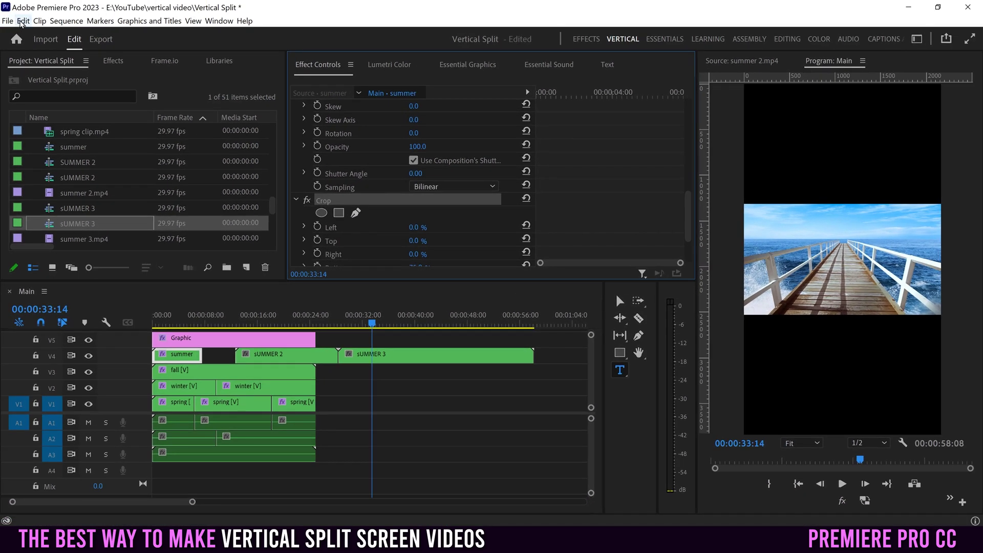
left_click(23, 20)
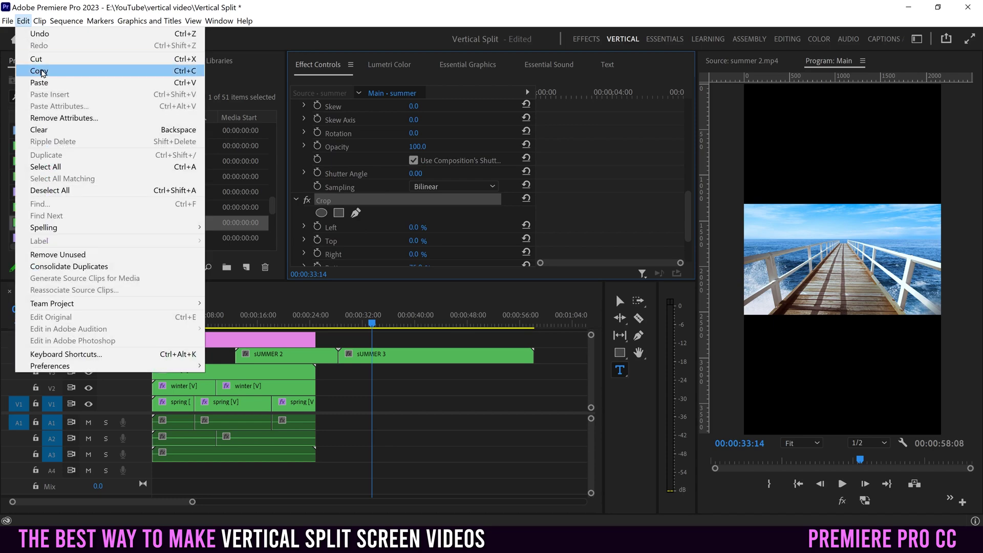
left_click(35, 72)
Step: Paste the copied Transform and Crop effects onto the sUMMER 2 and sUMMER 3 clips and check the cropped picture
left_click_drag(425, 336, 327, 361)
left_click(23, 21)
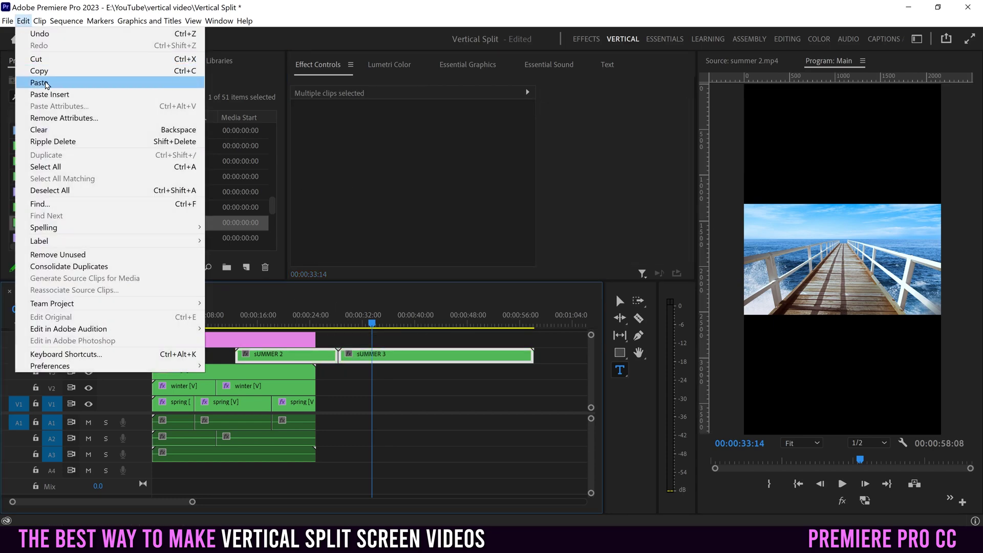
left_click(40, 83)
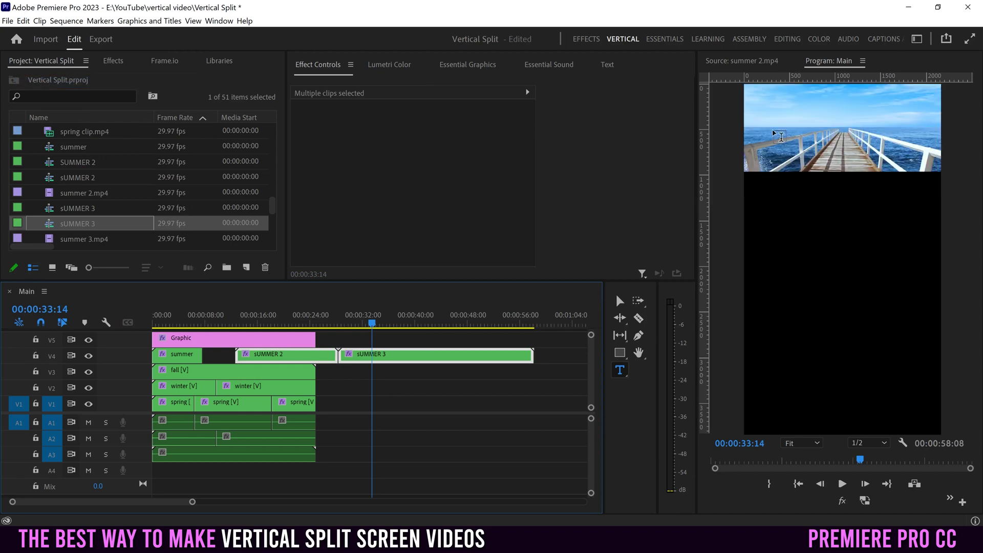
left_click(328, 322)
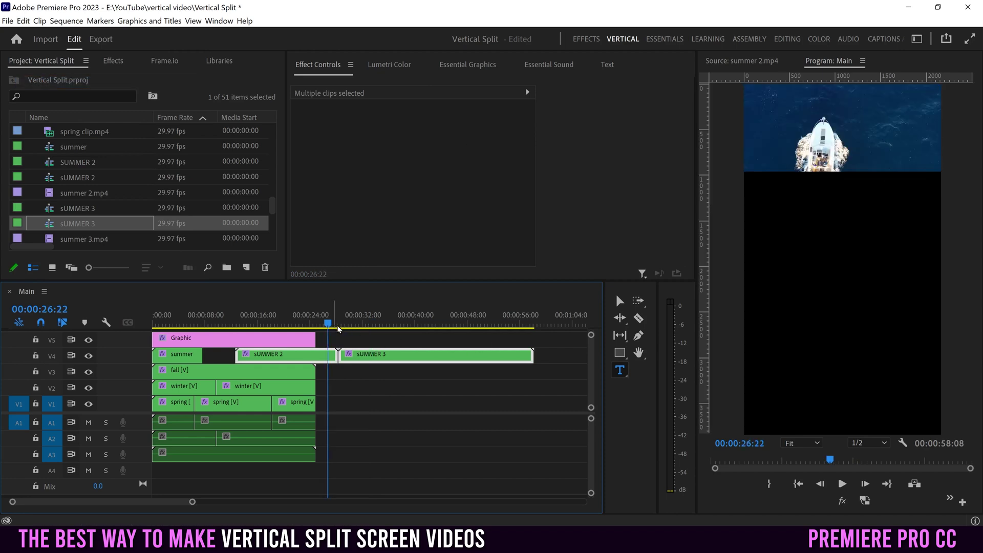
Step: Butt sUMMER 2 and sUMMER 3 against the summer clip, trimming both so the row ends with the Graphic clip
left_click_drag(279, 361, 246, 362)
left_click_drag(307, 355, 252, 358)
left_click_drag(366, 364, 283, 362)
left_click_drag(447, 356, 315, 357)
key("Up")
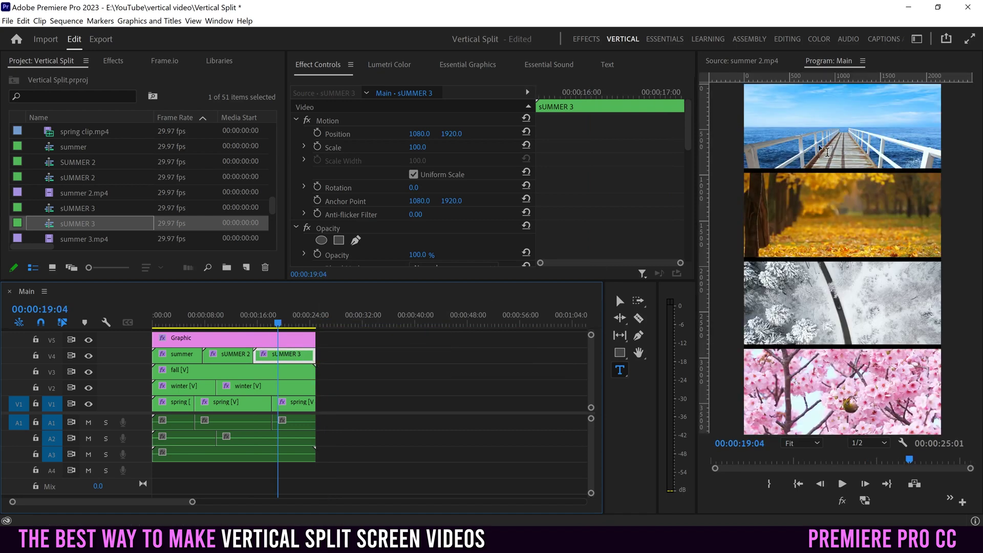
Step: Set the vertical Transform position of the sUMMER 3 clip to 582
scroll(680, 186, "down", 5)
scroll(680, 185, "down", 1)
left_click(450, 188)
type("582")
key("Return")
Step: Open the Transform effect settings of the sUMMER 2 clip with the frame at 00:00:10:22
key("shift+Down")
left_click(223, 322)
left_click(225, 402)
left_click(228, 354)
scroll(451, 194, "down", 5)
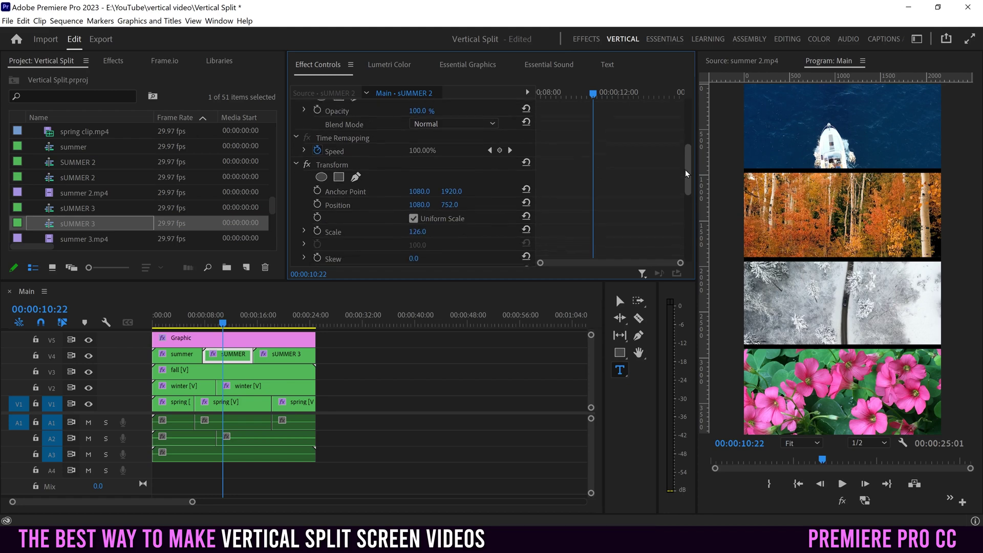